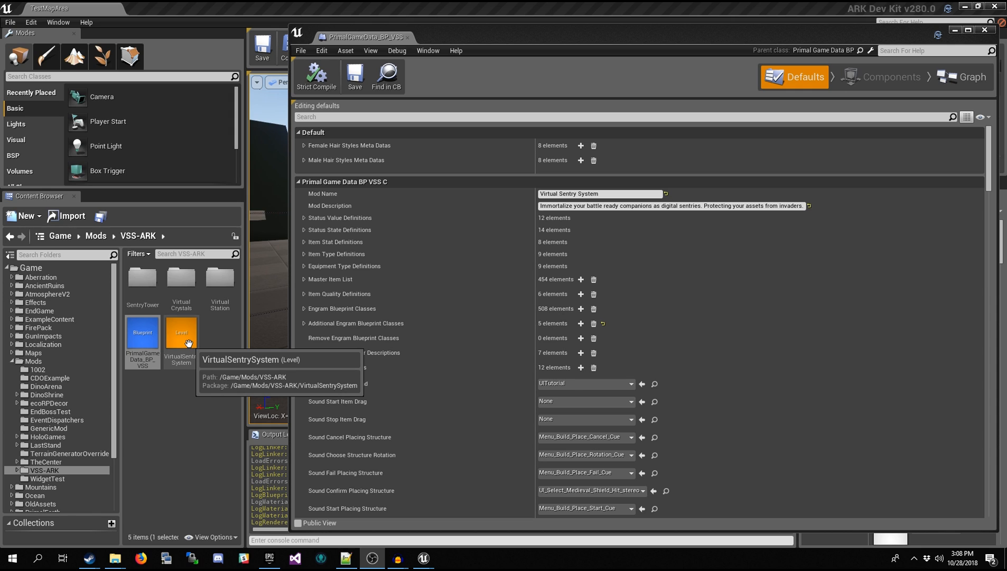
# Close the PrimalGameData_BP_VSS blueprint editor and open the Class Viewer
pyautogui.click(986, 30)
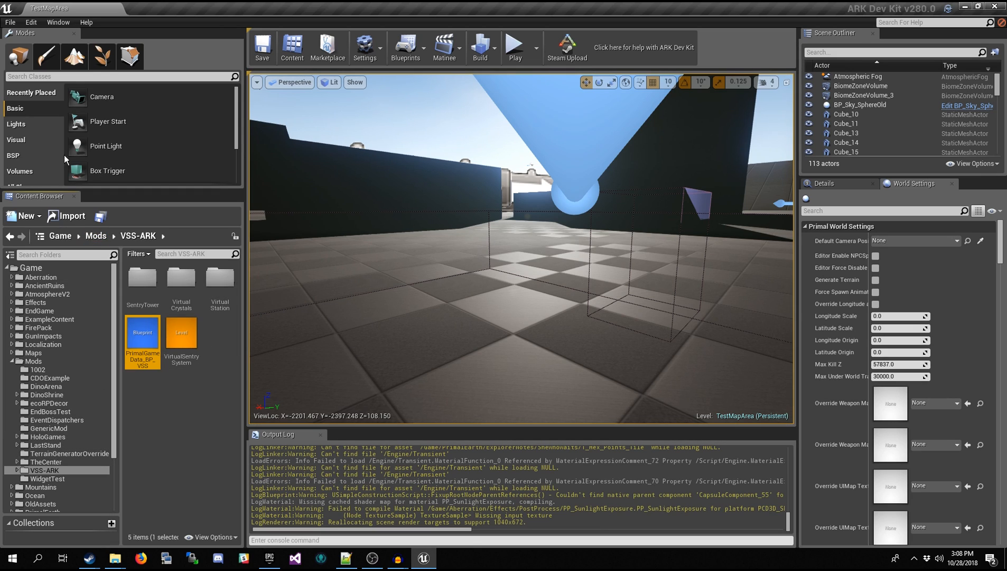
pyautogui.click(69, 23)
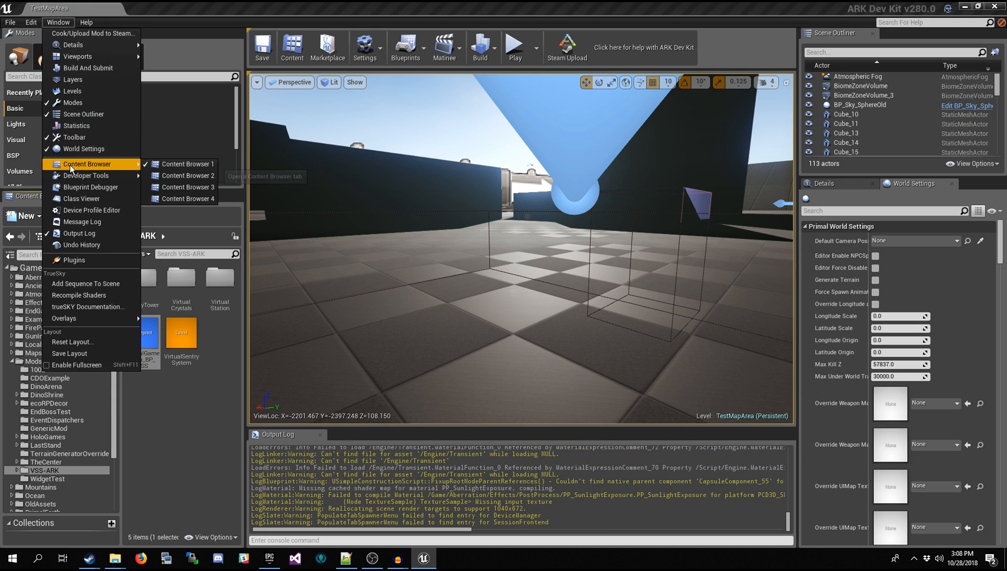
pyautogui.click(80, 199)
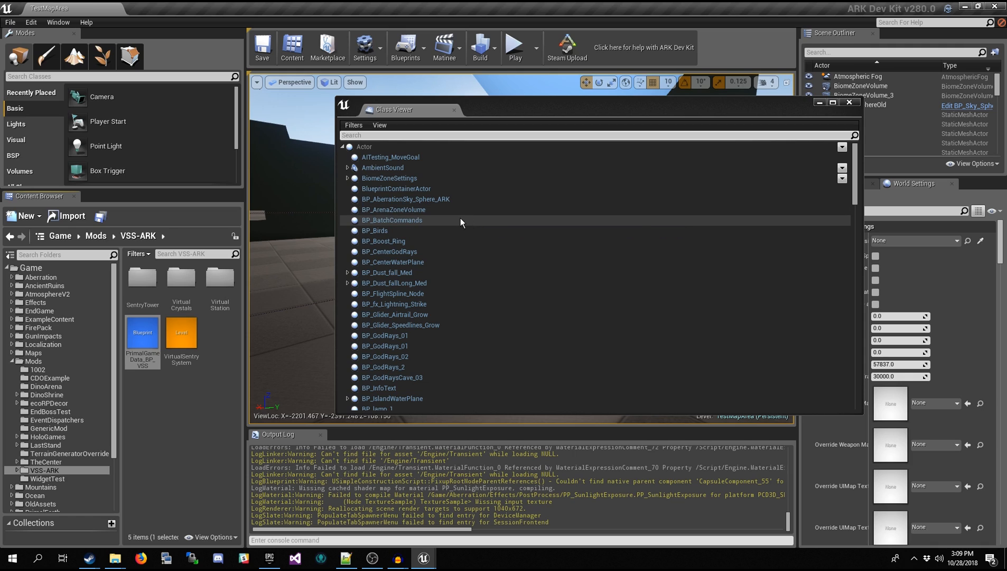
# Turn off the Actors Only filter so the Class Viewer also lists non-actor classes
pyautogui.click(354, 125)
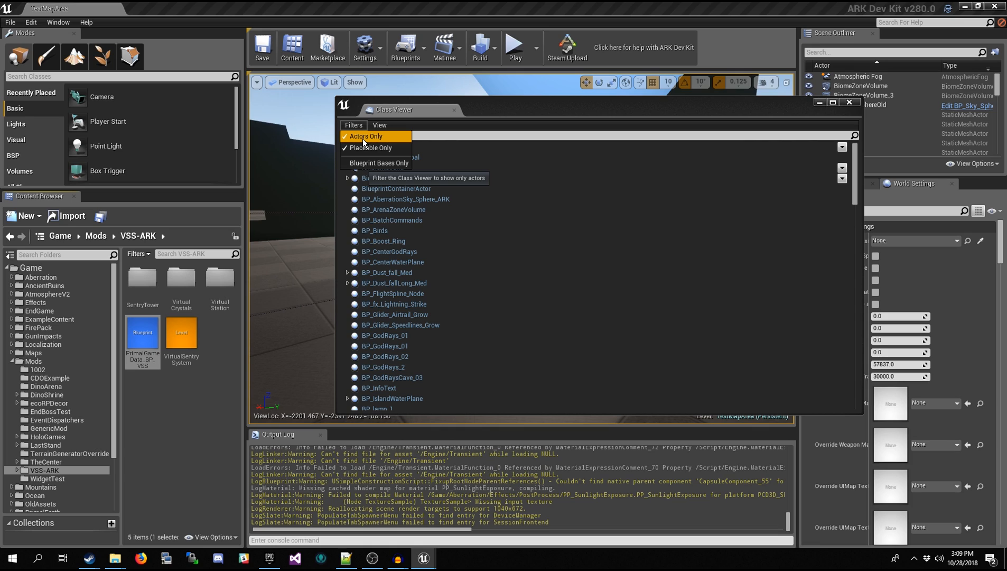
pyautogui.click(364, 137)
pyautogui.click(354, 125)
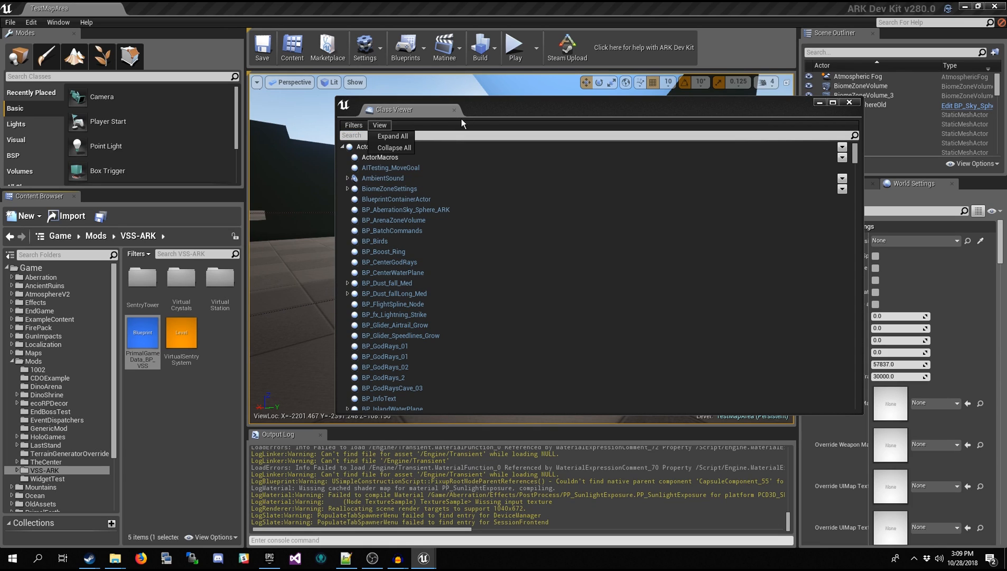
pyautogui.click(483, 118)
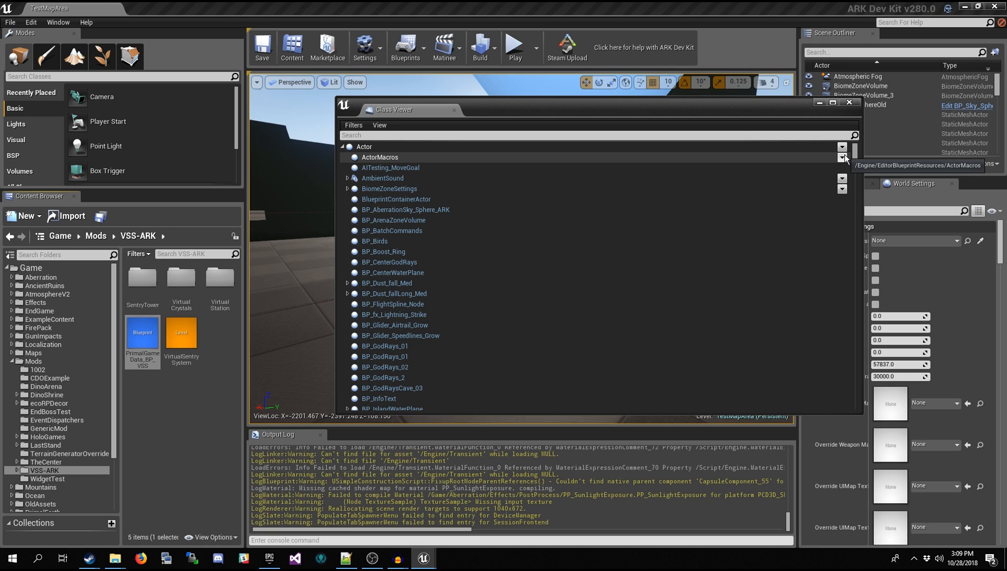
# Collapse the top-level class branches from Actor through AnimCompress, examining the children of AnimCompress_RemoveLinearKeys on the way
pyautogui.click(342, 148)
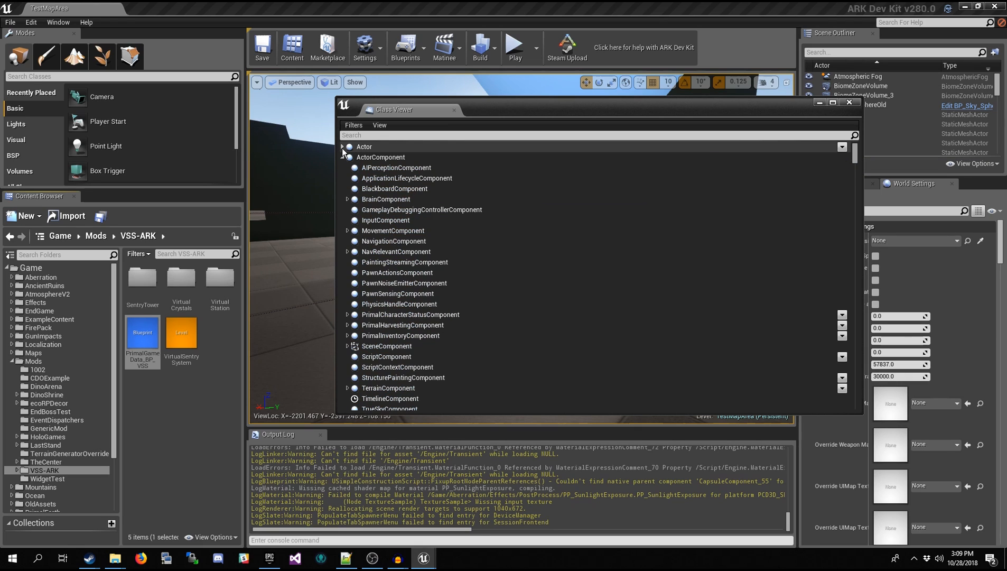
pyautogui.click(342, 157)
pyautogui.click(343, 167)
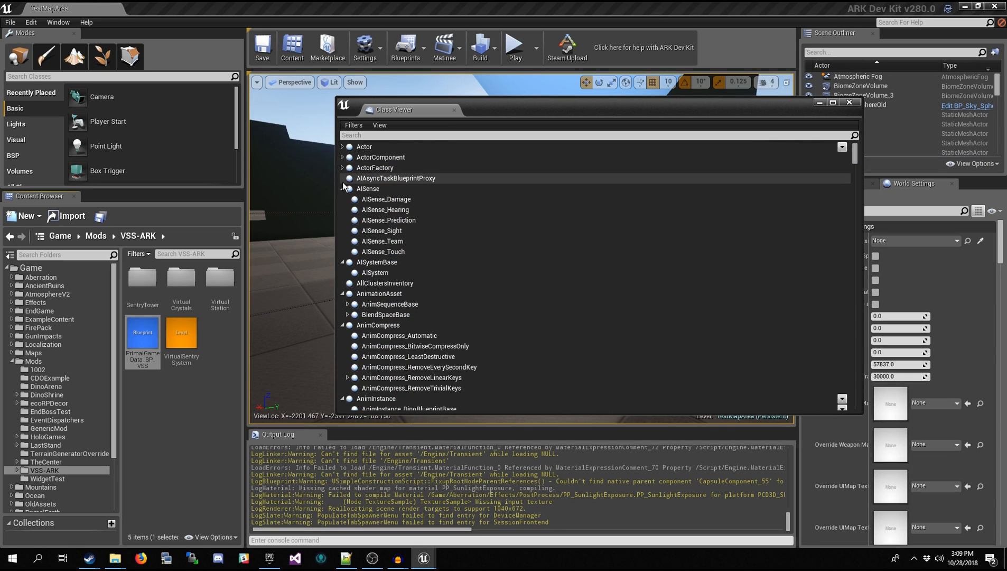
pyautogui.click(343, 189)
pyautogui.click(343, 199)
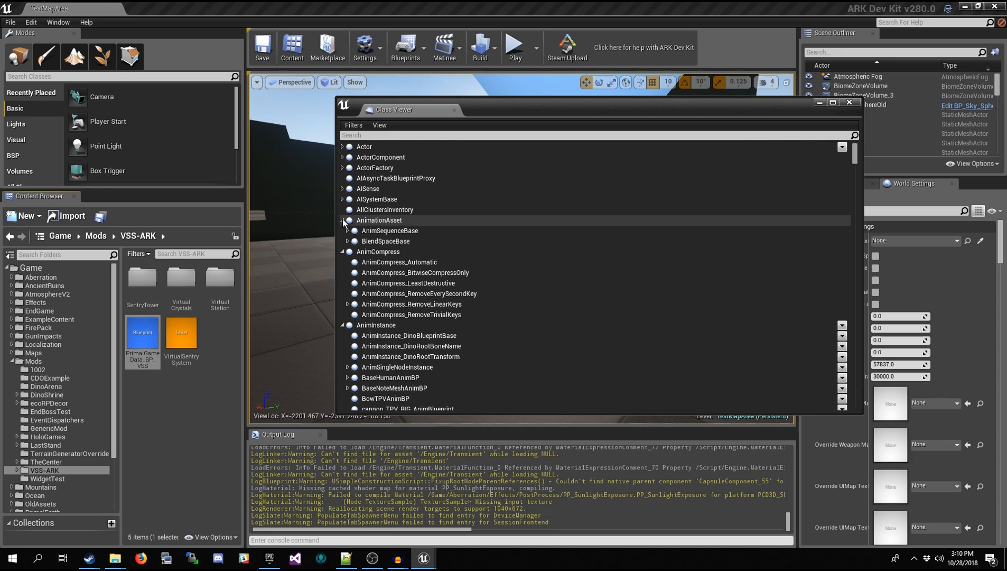
pyautogui.click(342, 220)
pyautogui.click(342, 231)
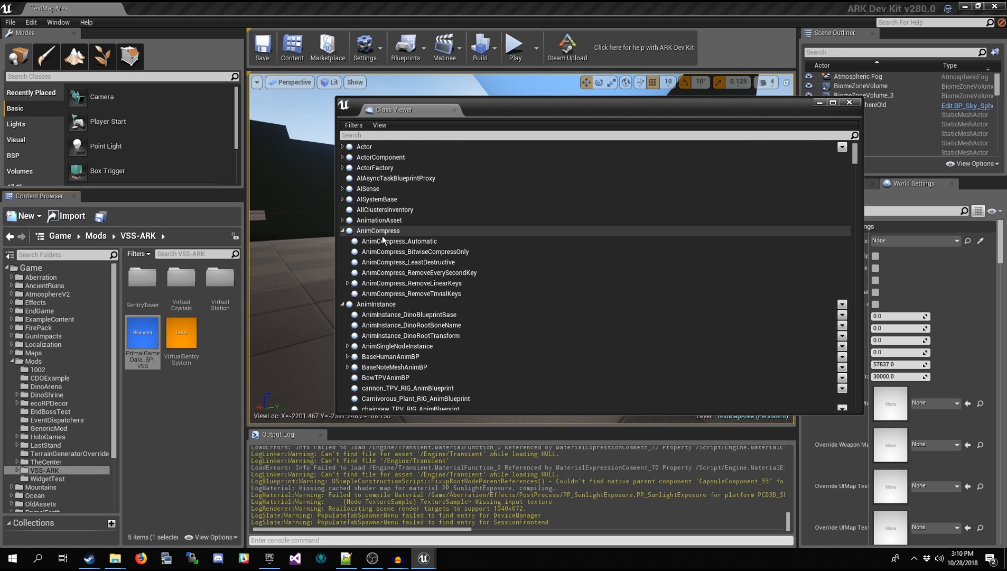
pyautogui.click(343, 231)
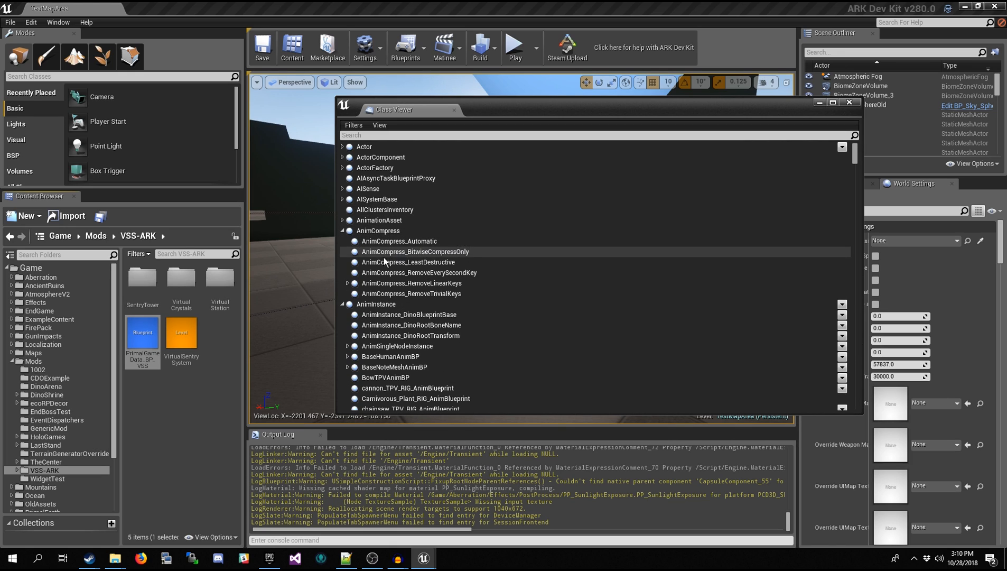
pyautogui.click(347, 283)
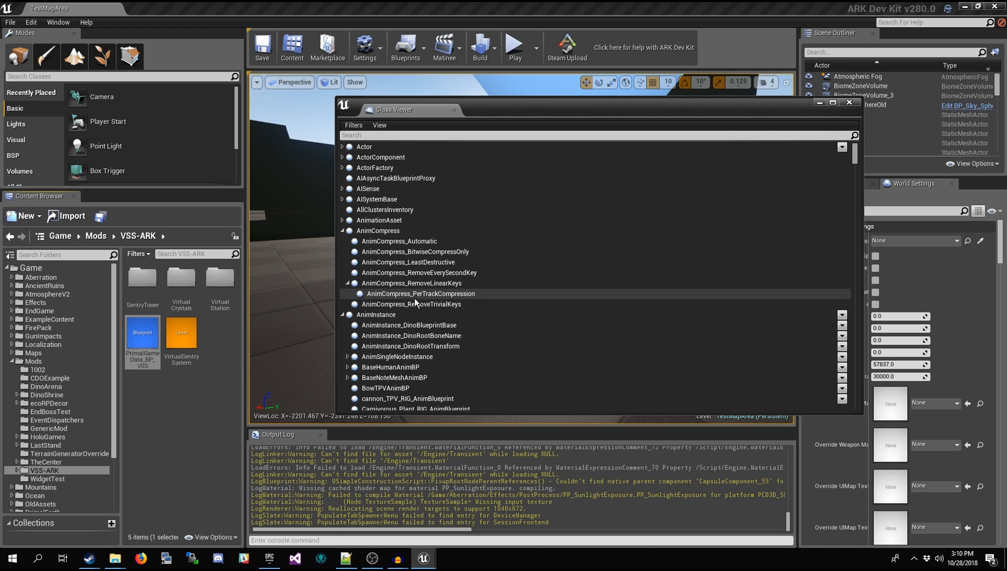
pyautogui.click(342, 230)
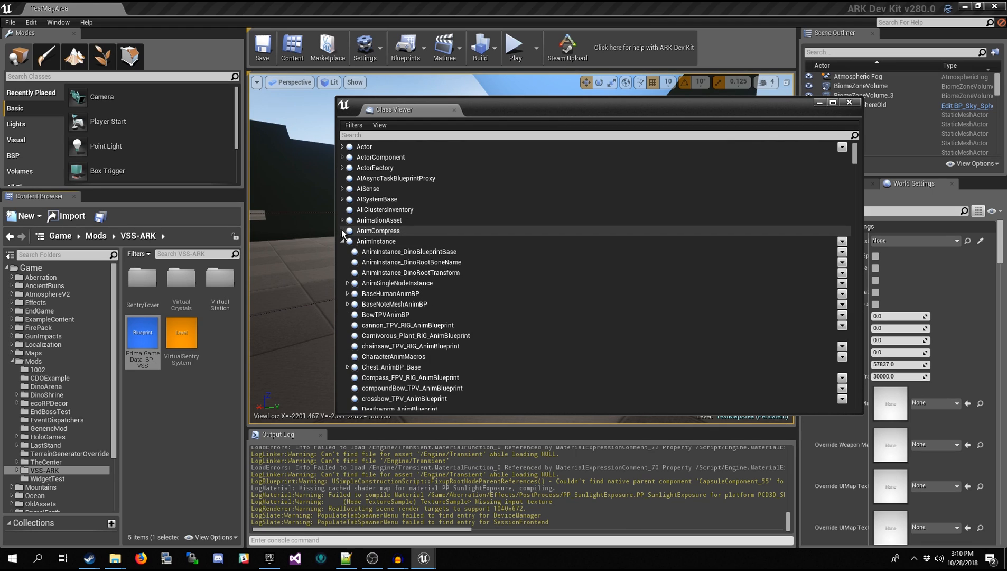
# Search the classes for "primalitem" and look through the PrimalItem hierarchy
pyautogui.click(406, 135)
pyautogui.write('primalitem')
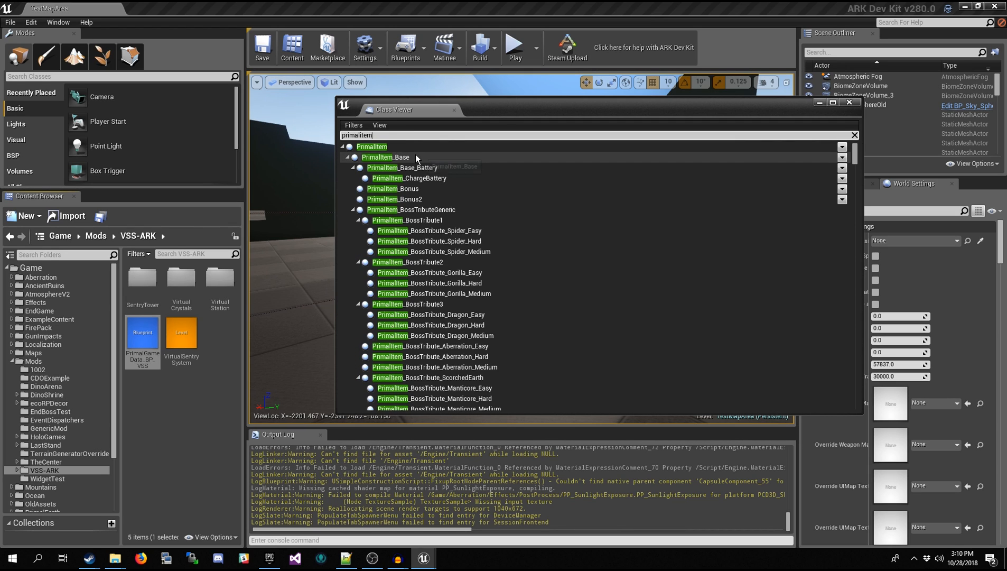
pyautogui.scroll(-2, 438, 195)
pyautogui.scroll(-10, 438, 195)
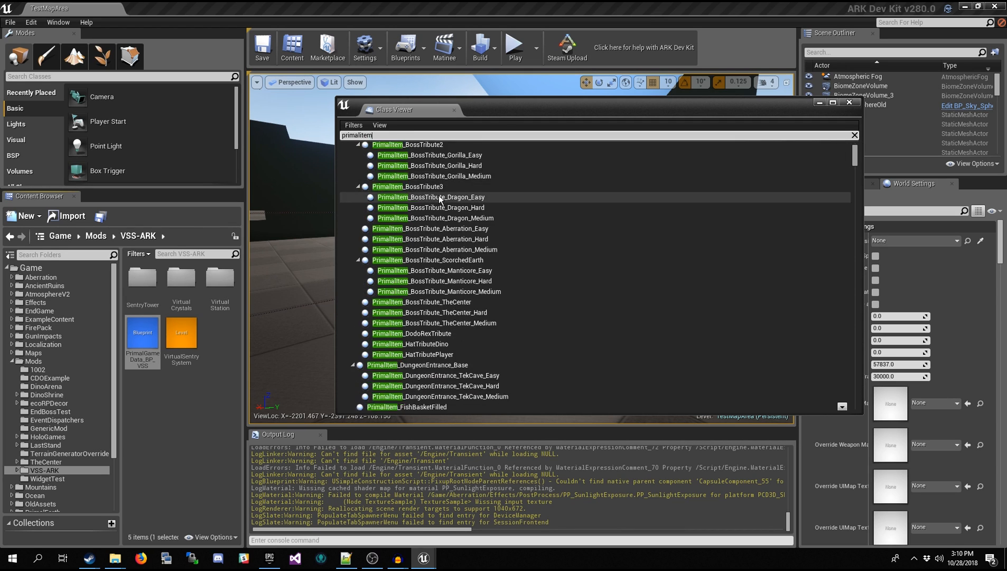
pyautogui.scroll(-7, 438, 201)
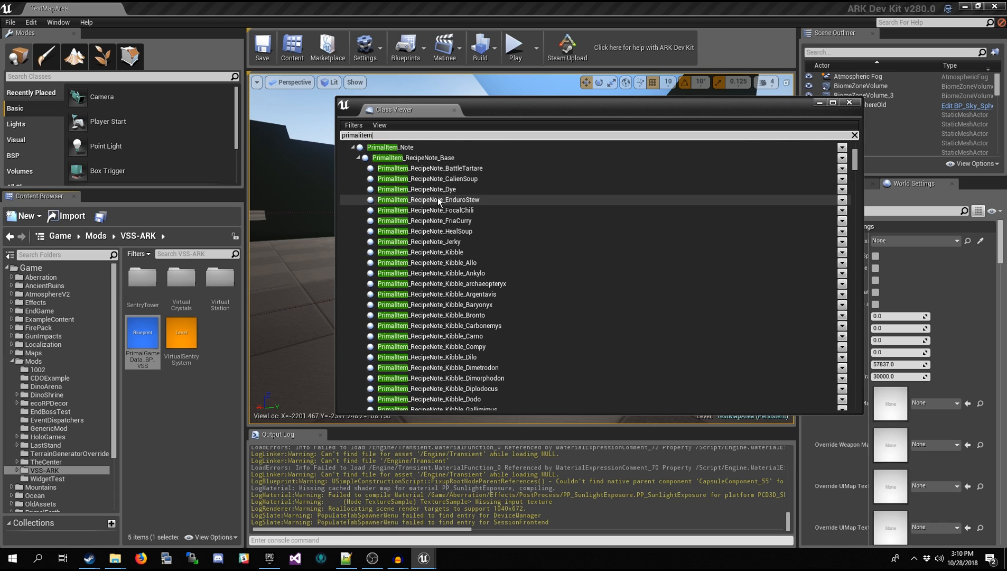
pyautogui.scroll(-9, 438, 201)
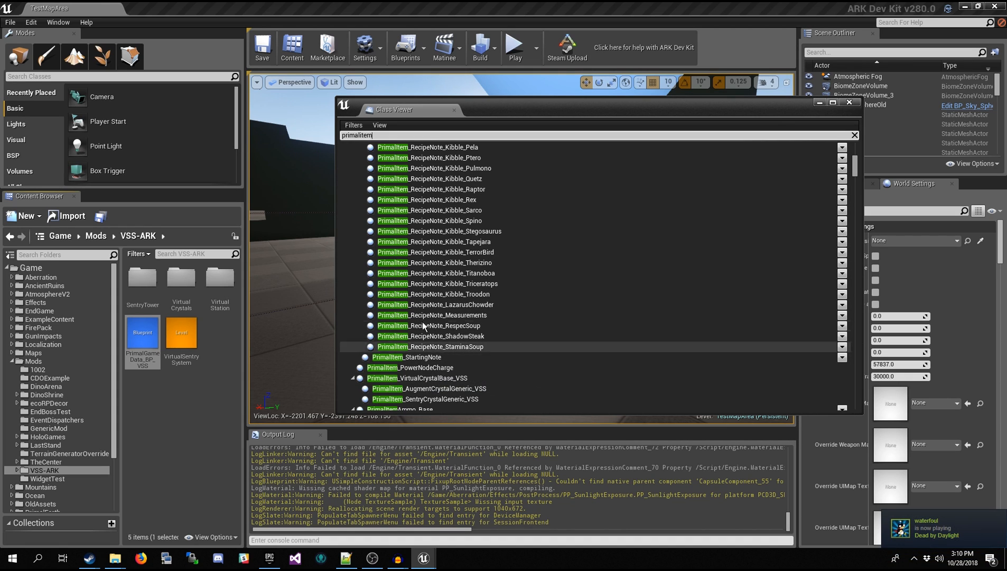
pyautogui.scroll(3, 430, 300)
pyautogui.scroll(-4, 430, 300)
pyautogui.scroll(-1, 418, 313)
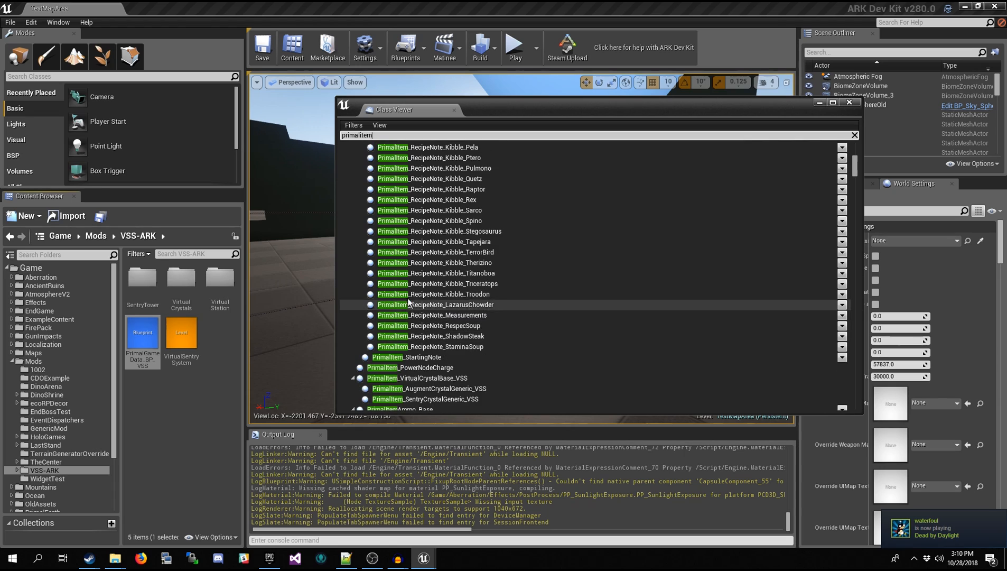
pyautogui.scroll(4, 415, 291)
pyautogui.scroll(10, 415, 286)
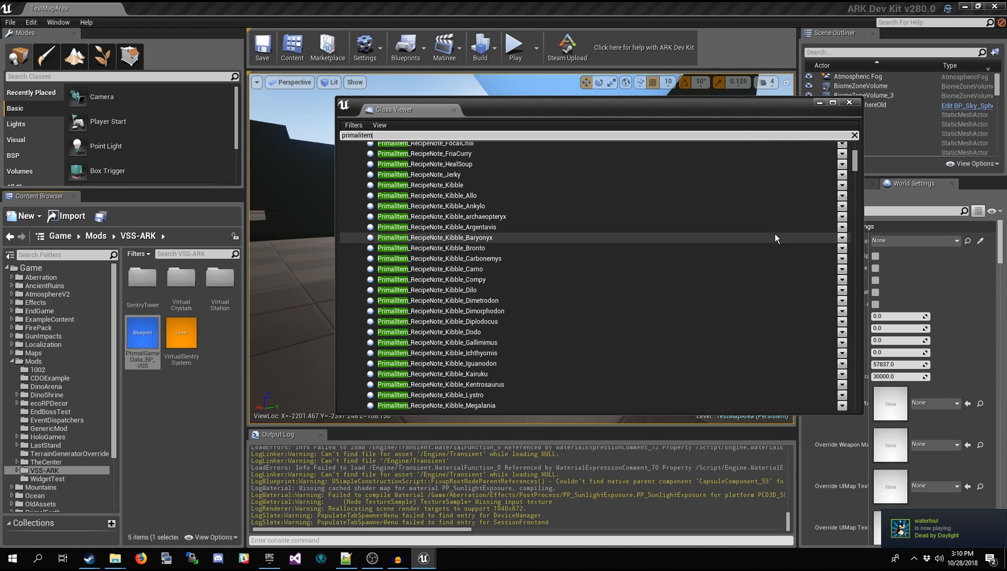
pyautogui.scroll(5, 711, 235)
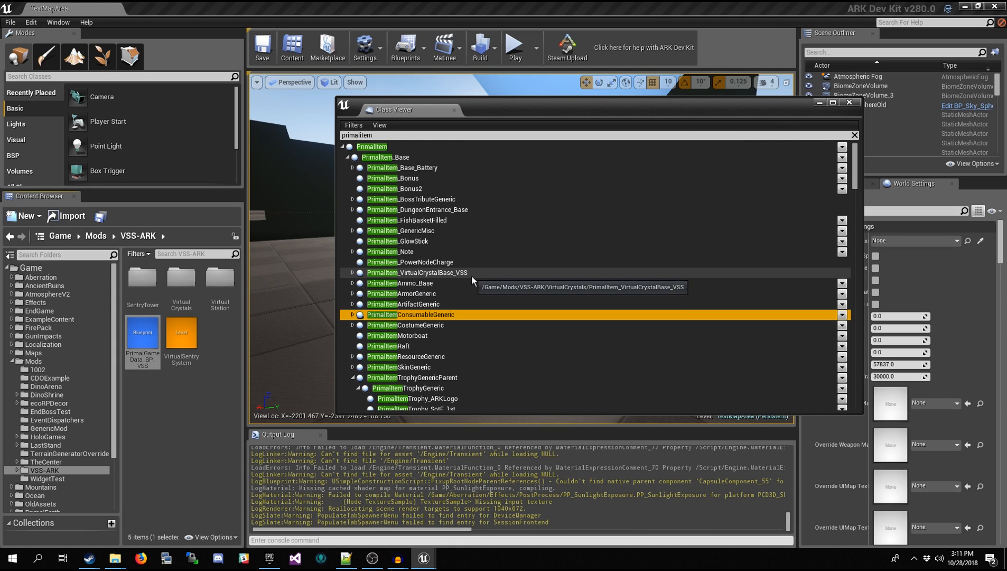
# Examine the child classes of PrimalItem_VirtualCrystalBase_VSS in the hierarchy and close the Class Viewer
pyautogui.click(457, 272)
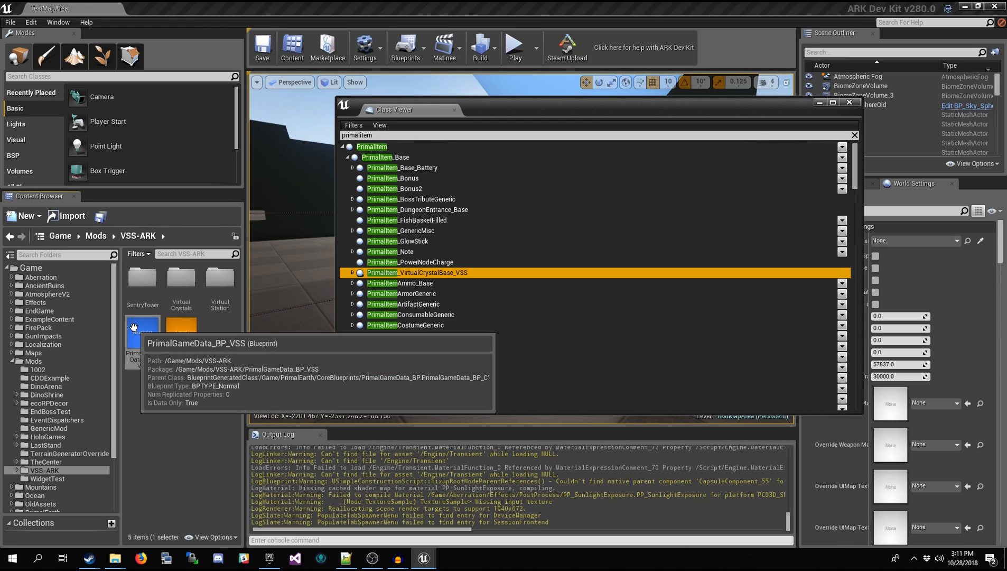
pyautogui.doubleClick(151, 286)
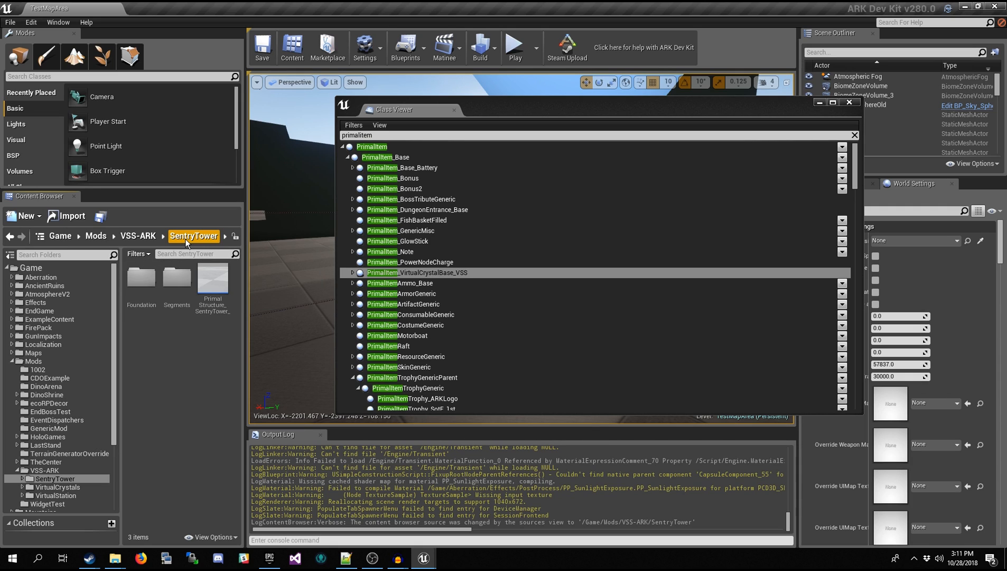
pyautogui.click(143, 237)
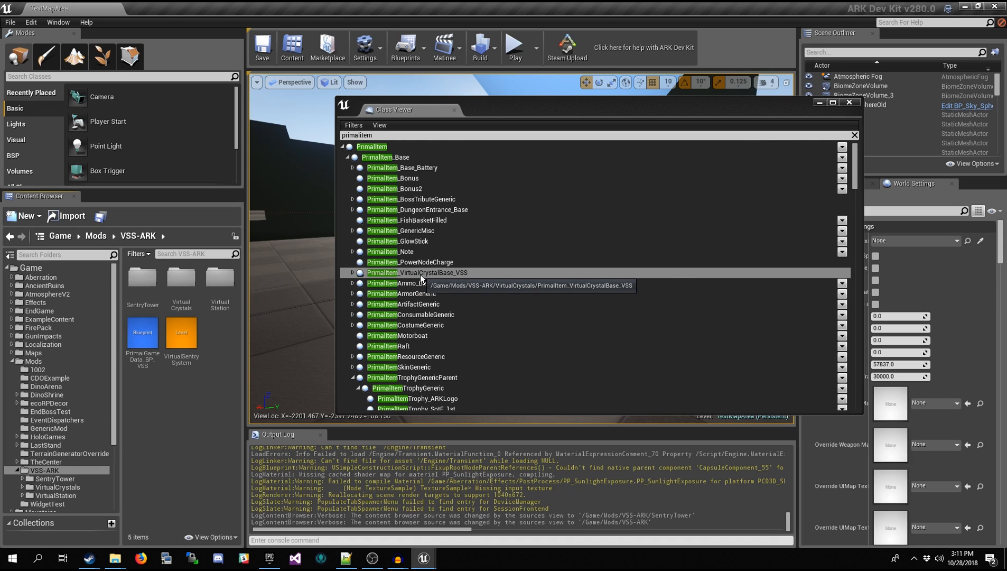
pyautogui.click(353, 273)
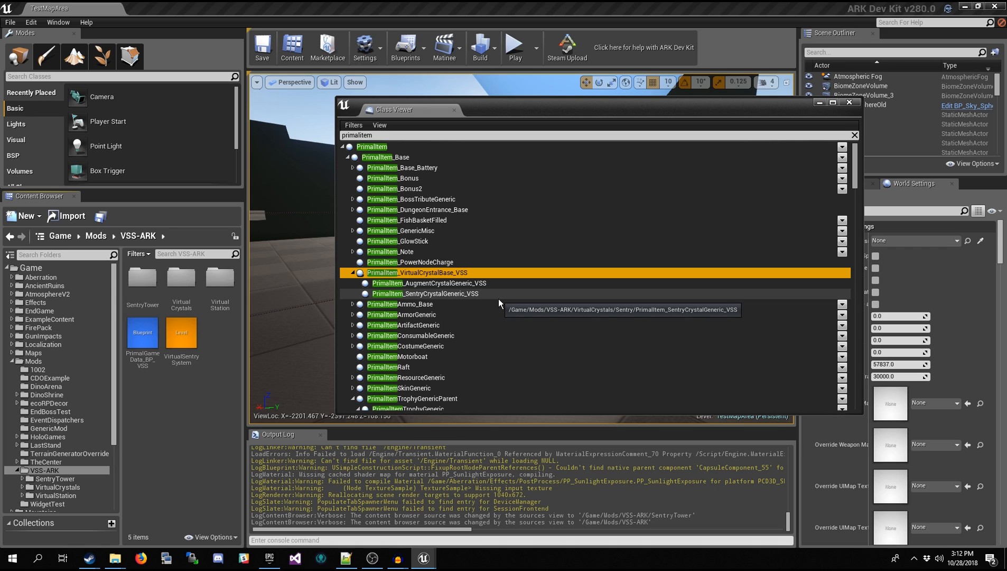
pyautogui.click(850, 102)
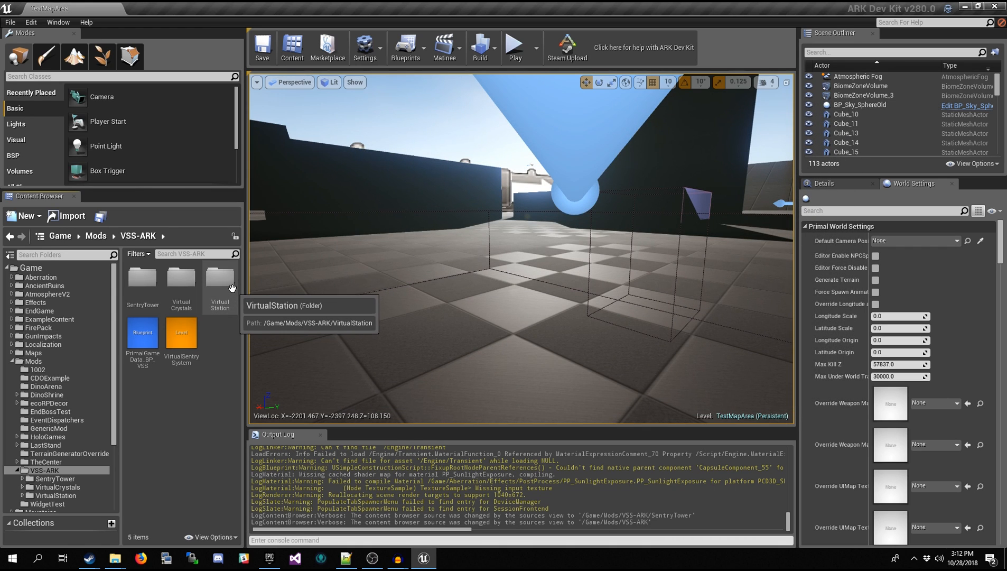
# Open all four blueprints of the VirtualStation Platform folder in the full editor
pyautogui.doubleClick(231, 287)
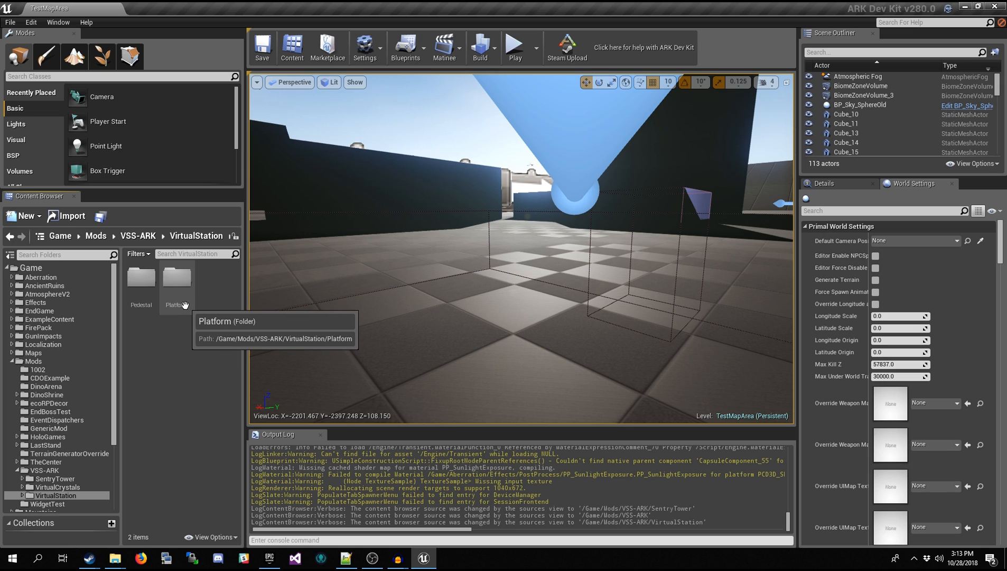
pyautogui.doubleClick(180, 285)
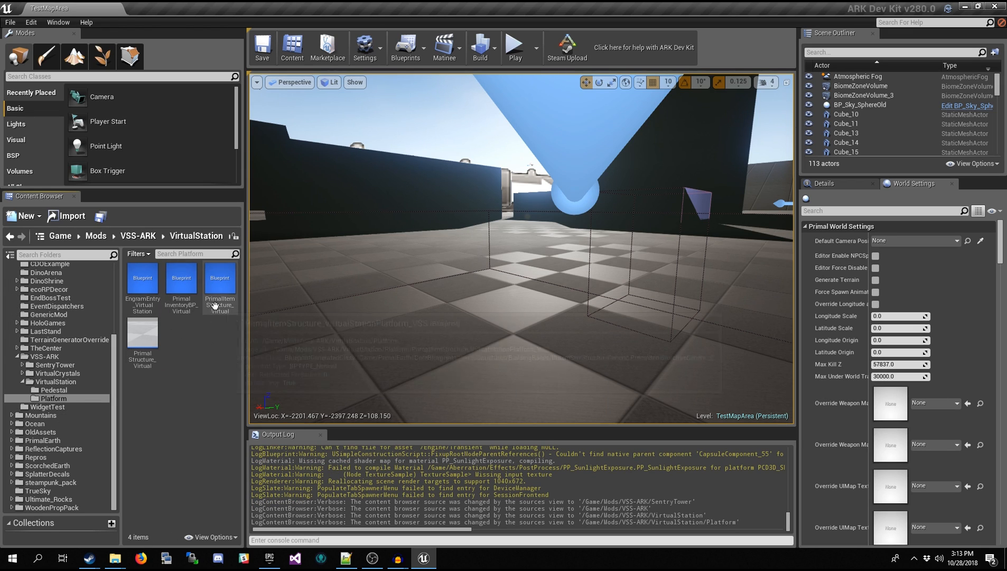
pyautogui.click(142, 292)
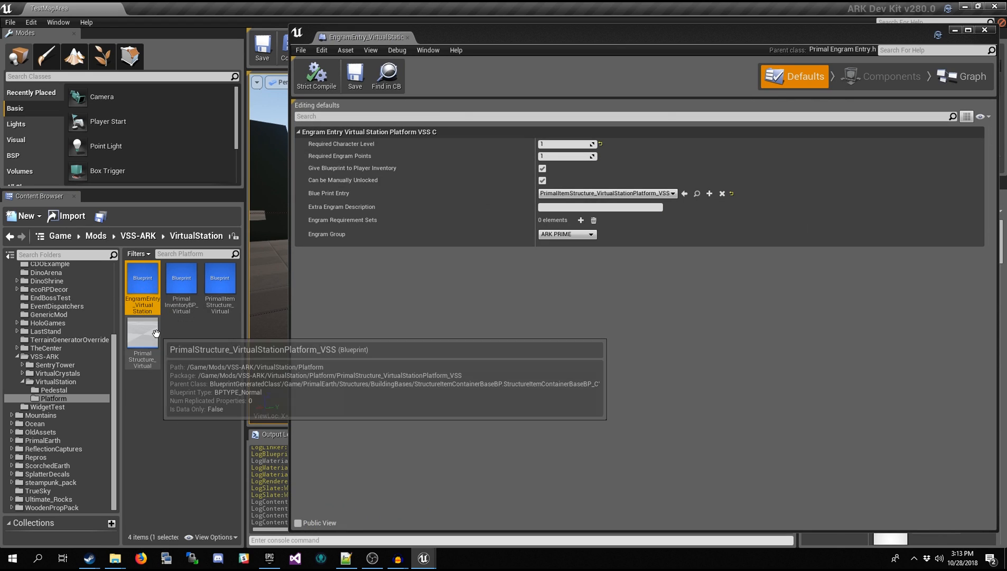
pyautogui.keyDown('shift'); pyautogui.click(157, 334); pyautogui.keyUp('shift')
pyautogui.rightClick(157, 333)
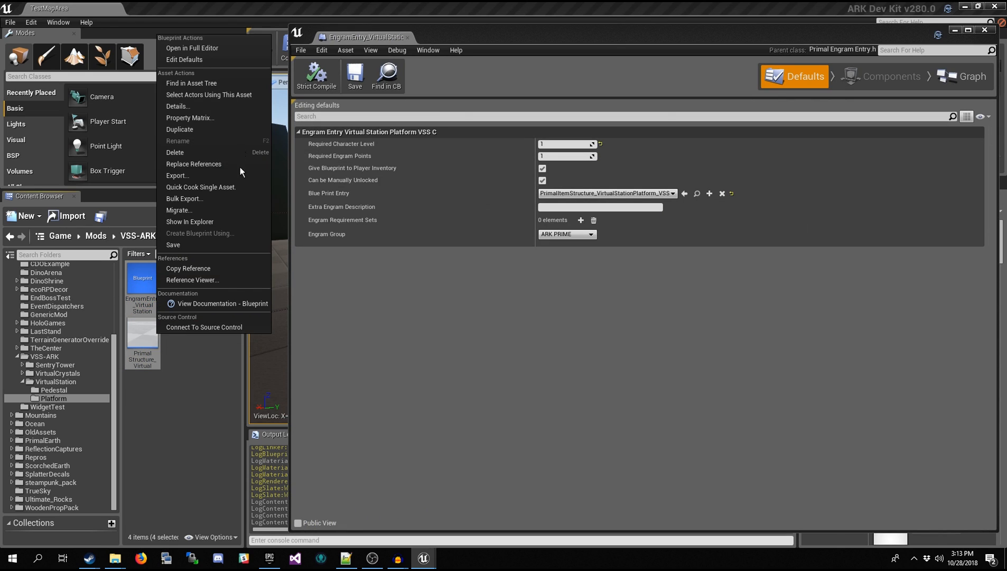
pyautogui.click(238, 45)
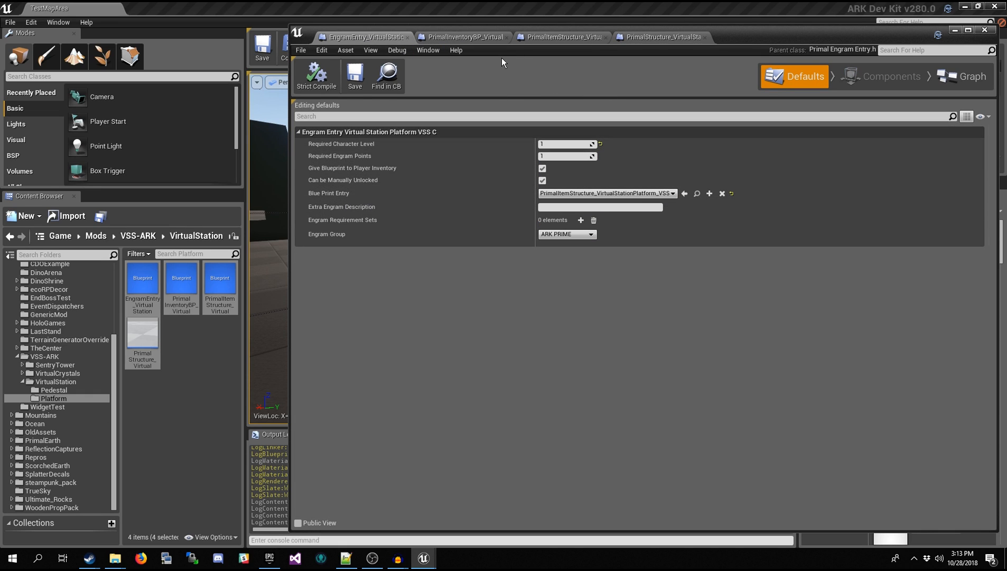
# Place the PrimalItemStructure blueprint directly after the EngramEntry blueprint in the editor's order and compare the defaults of both
pyautogui.moveTo(551, 37); pyautogui.dragTo(457, 37)
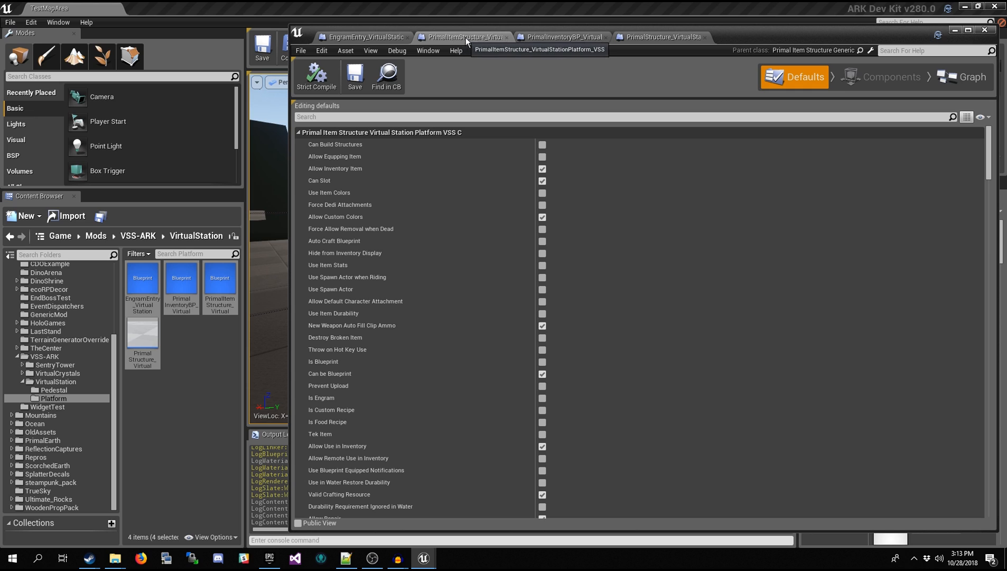
pyautogui.click(385, 39)
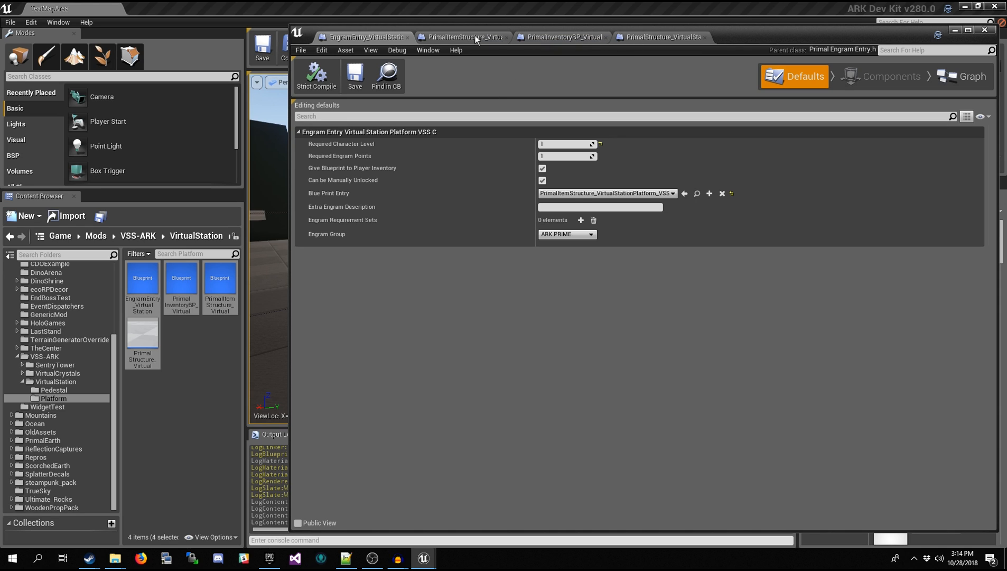
pyautogui.click(475, 35)
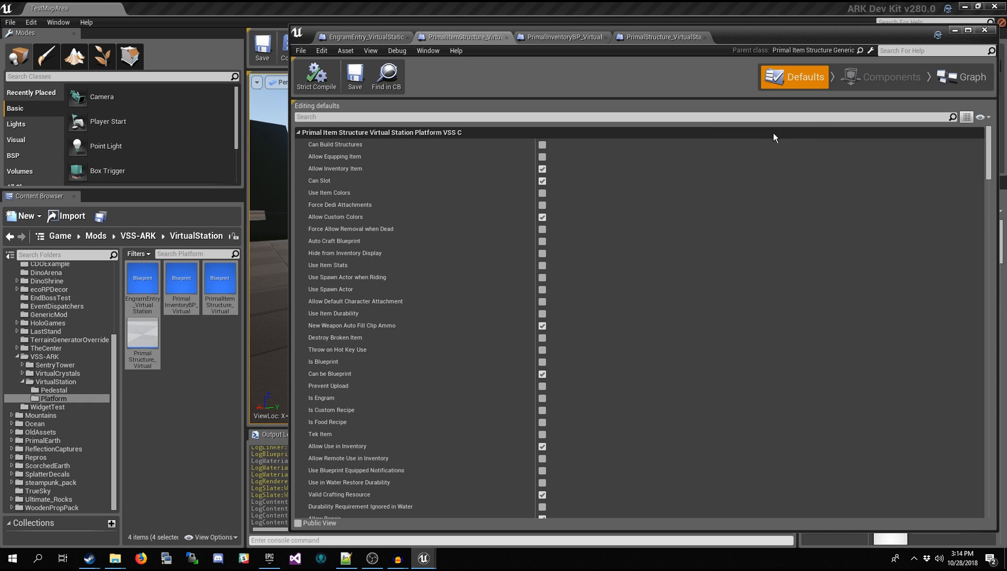
# Show only the modified properties of the PrimalItemStructure blueprint to examine them, and restore the full property list
pyautogui.click(980, 117)
pyautogui.click(974, 131)
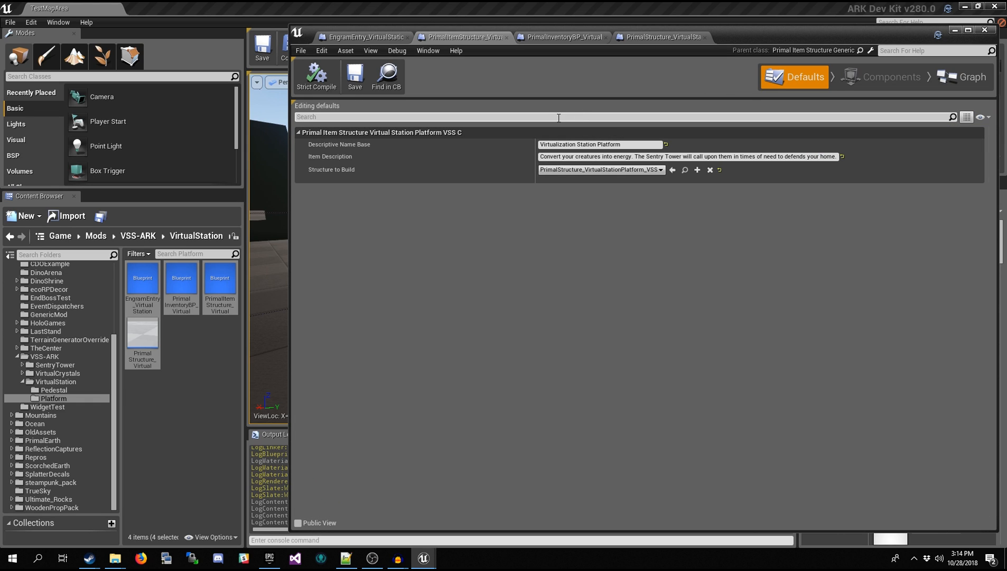
pyautogui.click(982, 118)
pyautogui.click(973, 131)
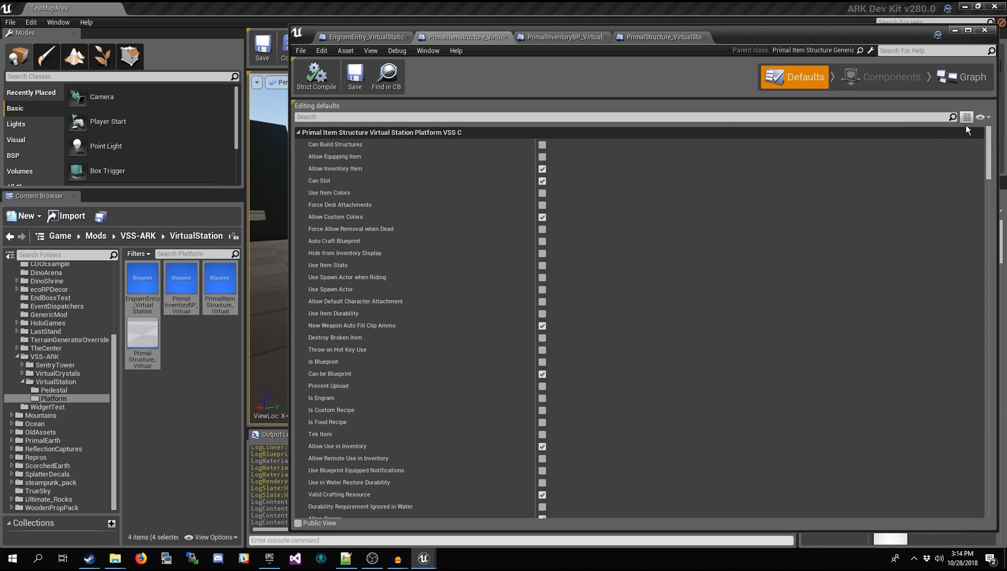
# Show only the modified properties of the PrimalItemStructure blueprint and place the PrimalStructure blueprint directly after it in the editor's order
pyautogui.click(986, 118)
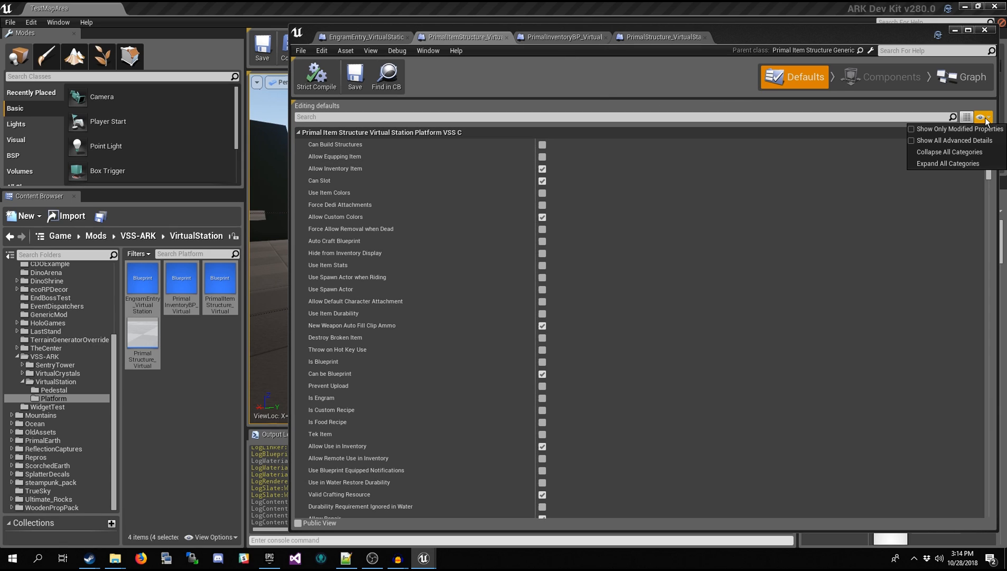
pyautogui.click(949, 130)
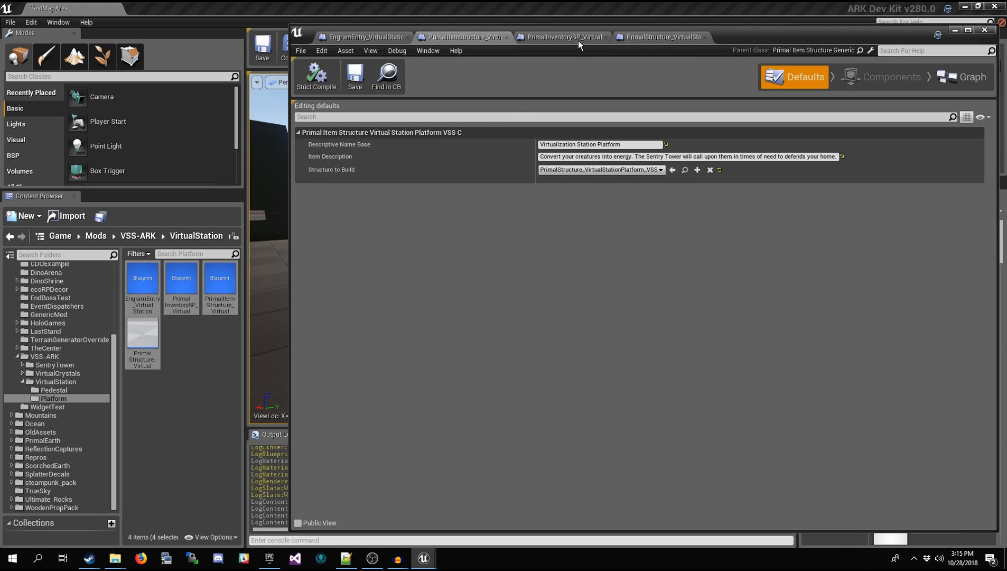
pyautogui.click(640, 41)
pyautogui.moveTo(640, 41); pyautogui.dragTo(566, 43)
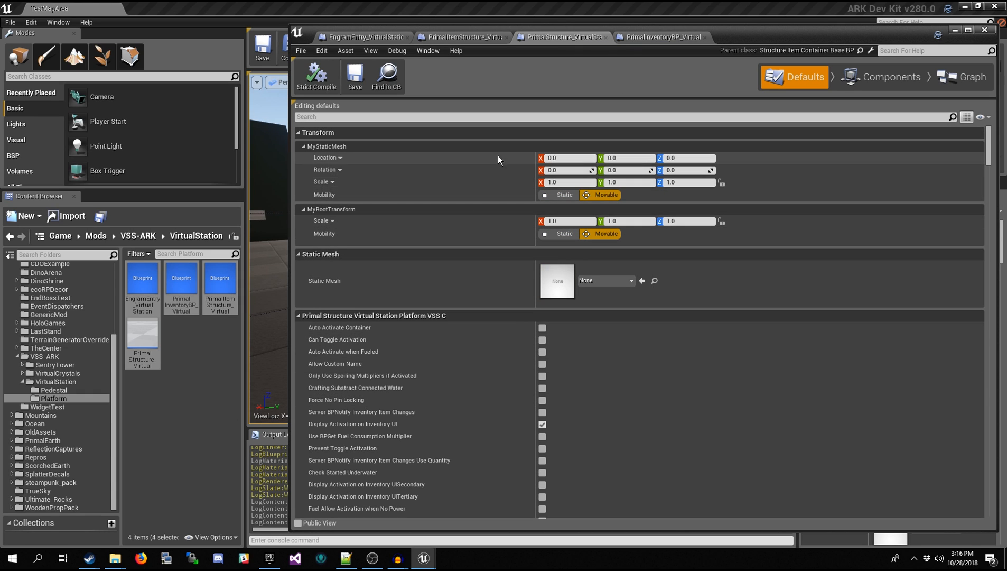
pyautogui.click(483, 38)
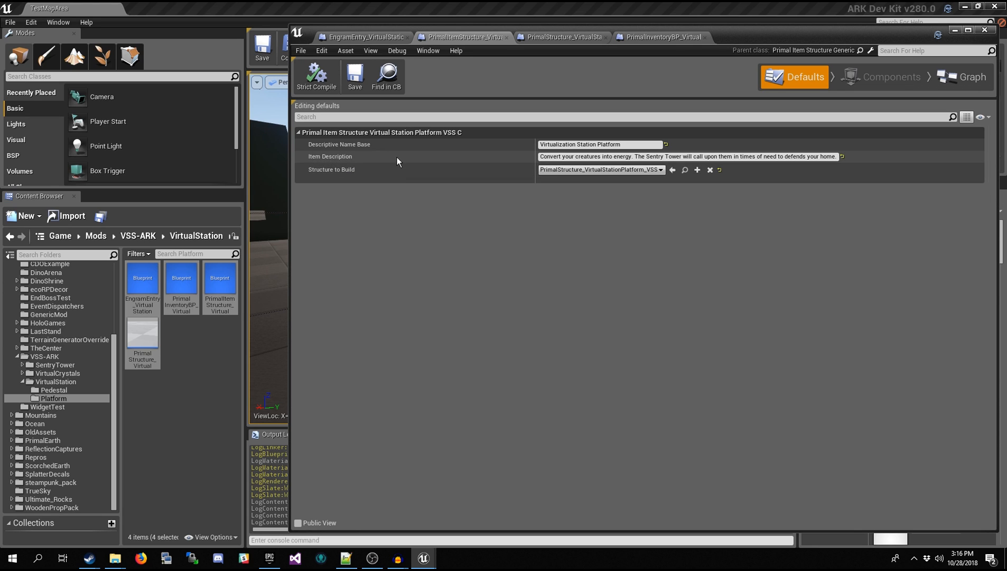
pyautogui.click(552, 36)
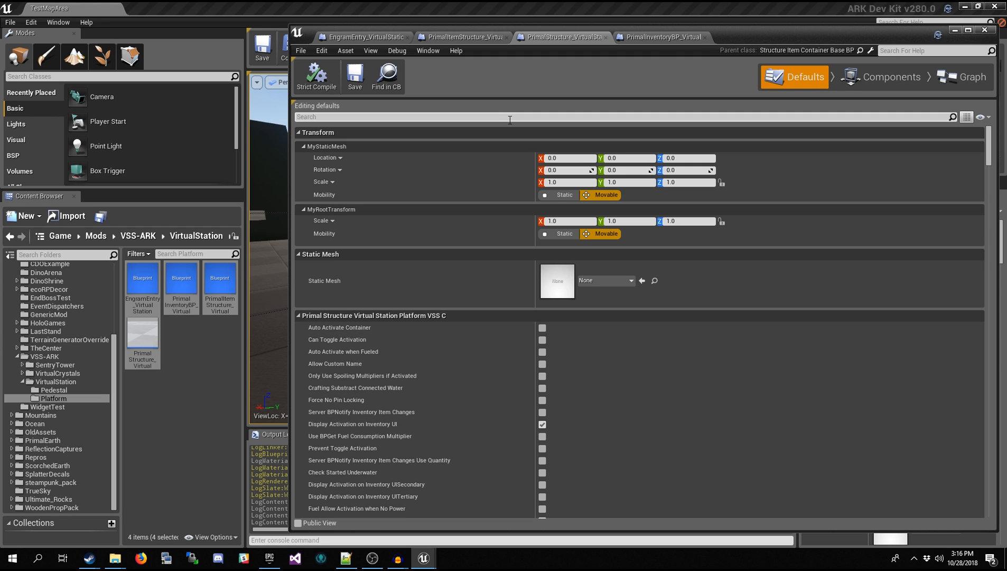
# Collapse the Transform, Static Mesh and Primal Structure categories of the PrimalStructure blueprint and show only its modified properties
pyautogui.click(374, 134)
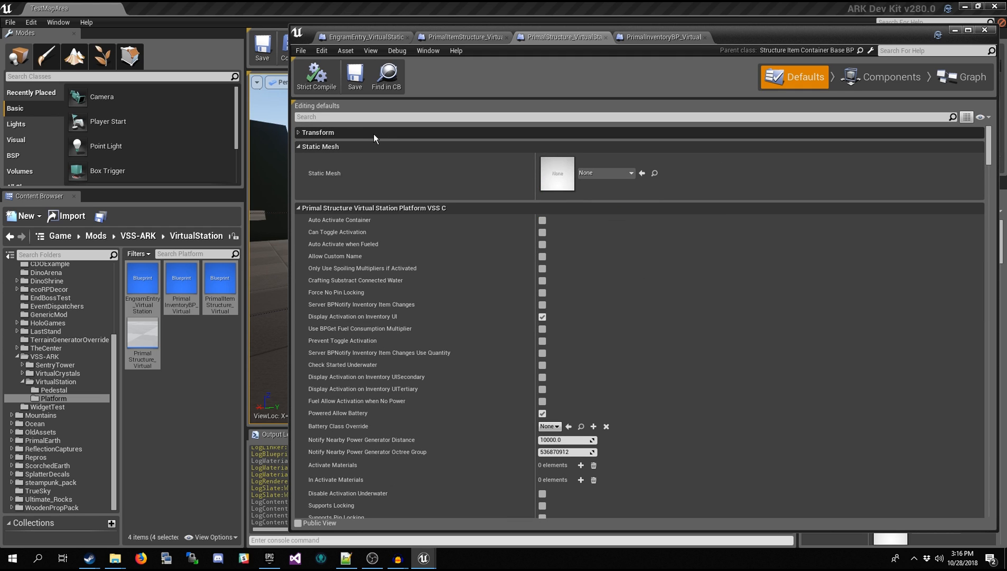
pyautogui.click(374, 147)
pyautogui.click(374, 161)
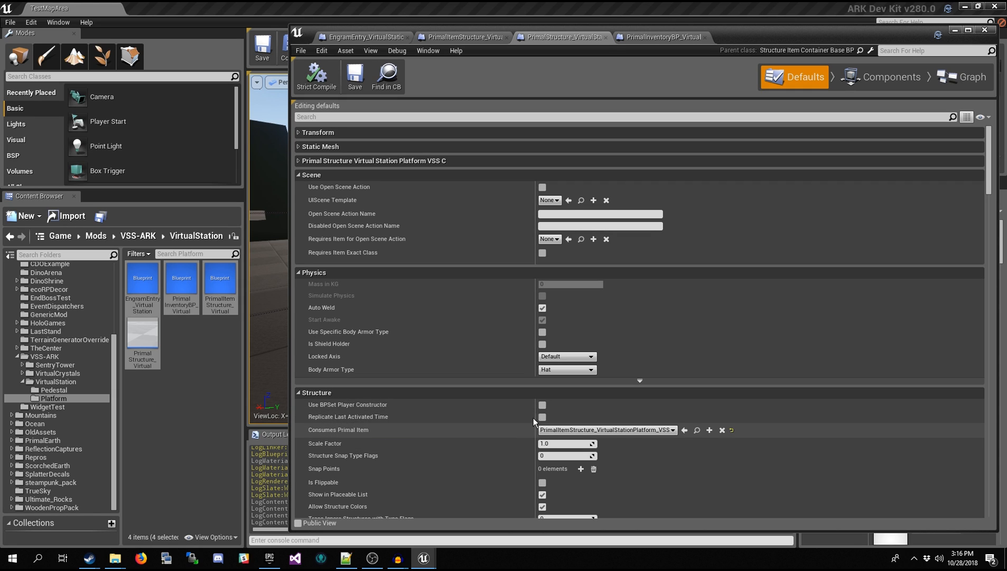
pyautogui.click(981, 117)
pyautogui.click(977, 132)
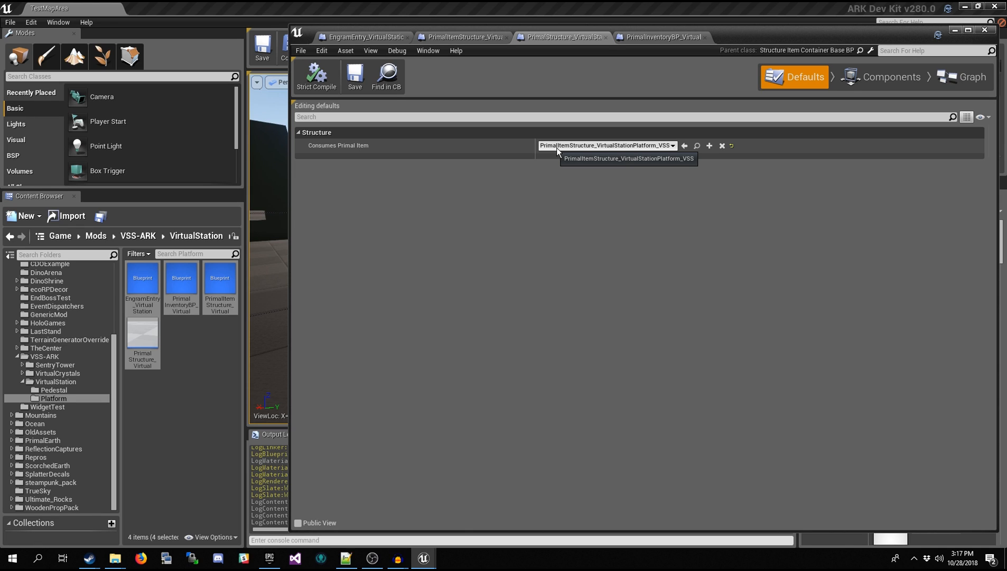
# Compare the item blueprint's Structure to Build reference with the structure blueprint's Consumes Primal Item reference
pyautogui.click(479, 39)
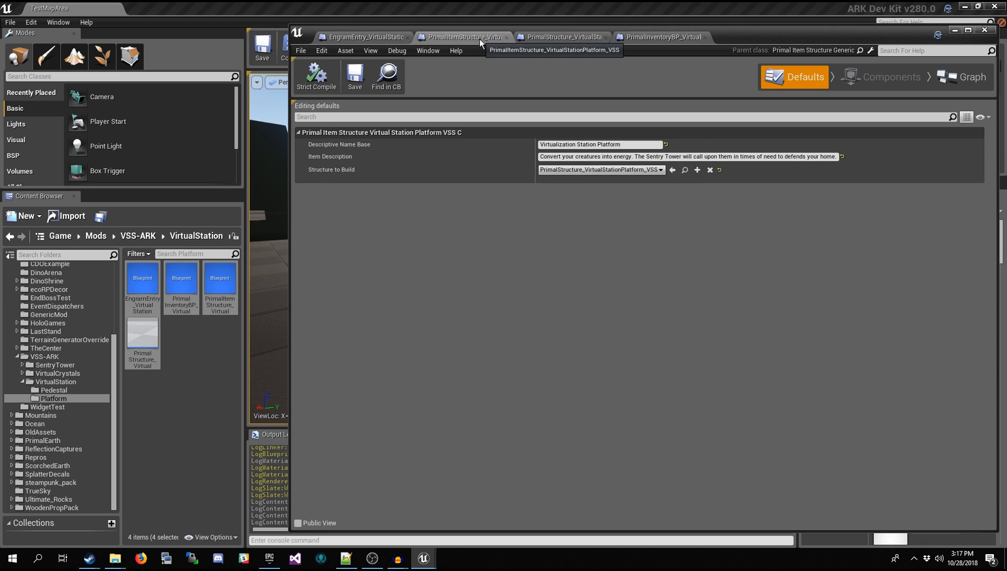
pyautogui.click(534, 39)
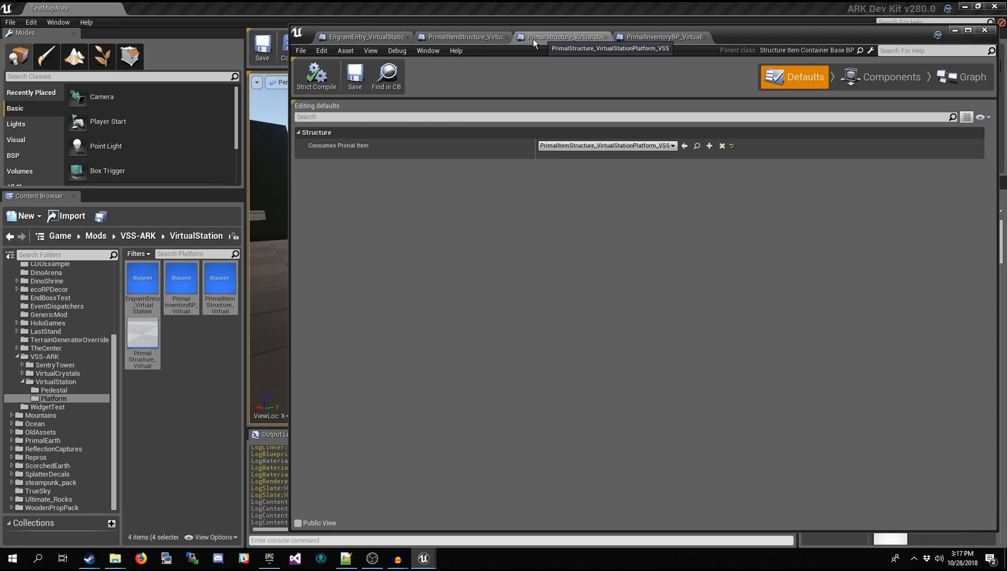
pyautogui.click(481, 39)
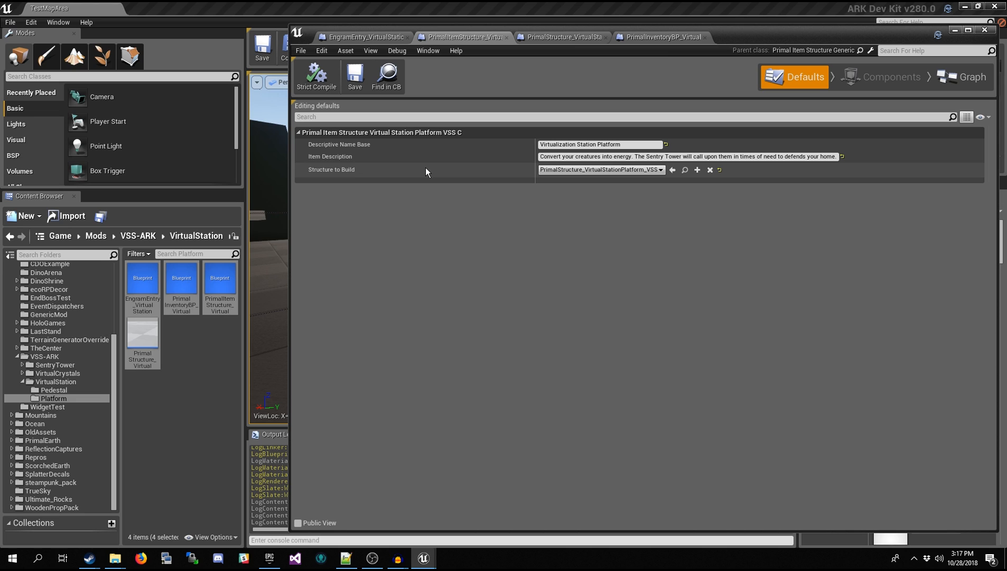
pyautogui.click(528, 37)
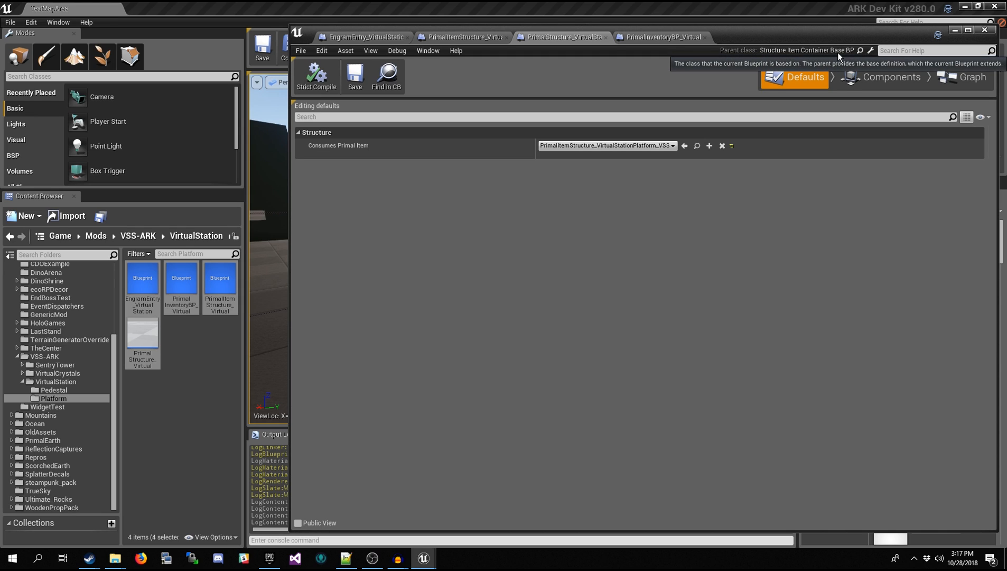
# Show only the modified properties of the PrimalInventoryBP blueprint to examine them, and restore its full property list
pyautogui.click(647, 37)
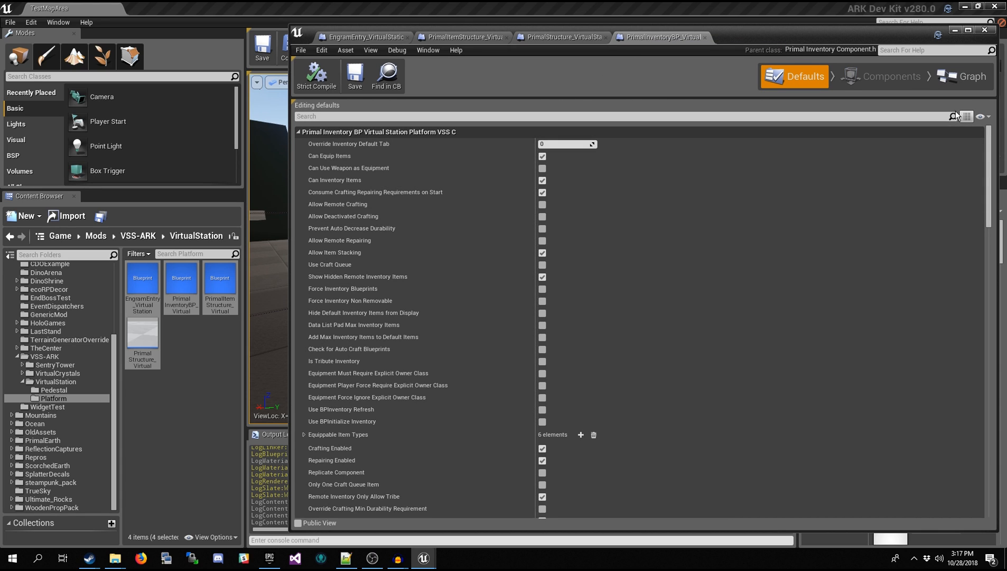
pyautogui.click(982, 118)
pyautogui.click(979, 127)
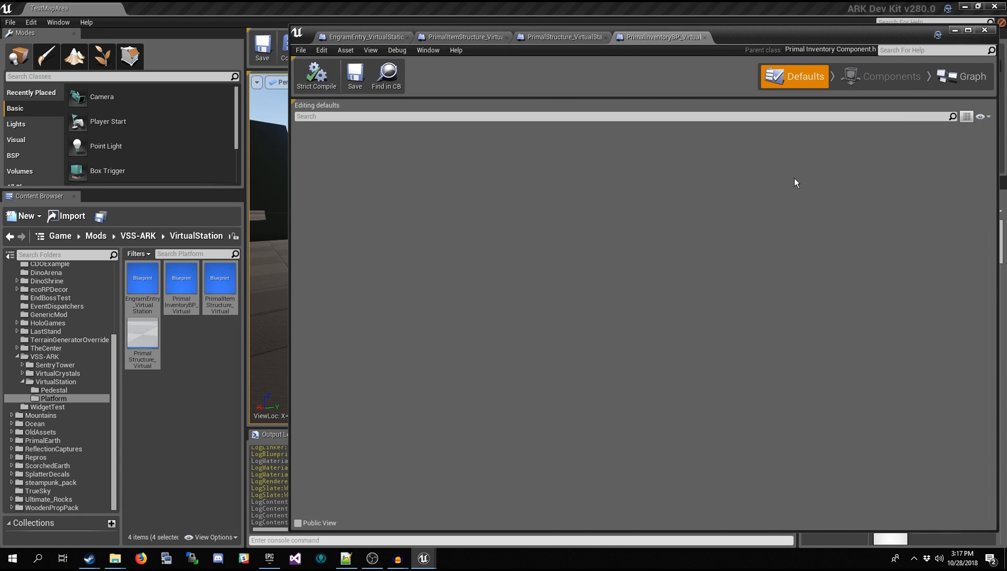
pyautogui.click(981, 117)
pyautogui.click(971, 130)
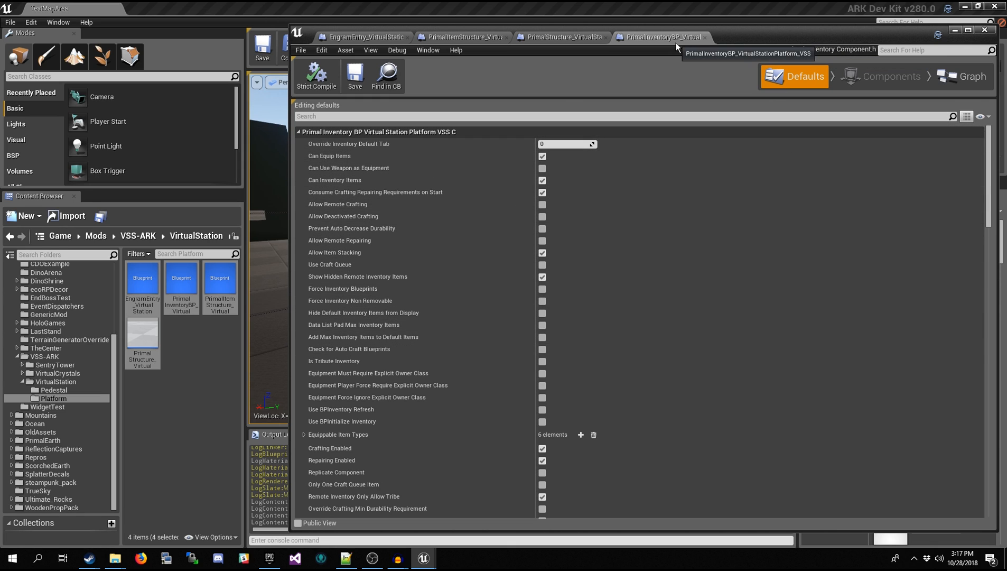
# Compare the defaults of the PrimalStructure blueprint with those of the PrimalInventoryBP blueprint
pyautogui.click(577, 38)
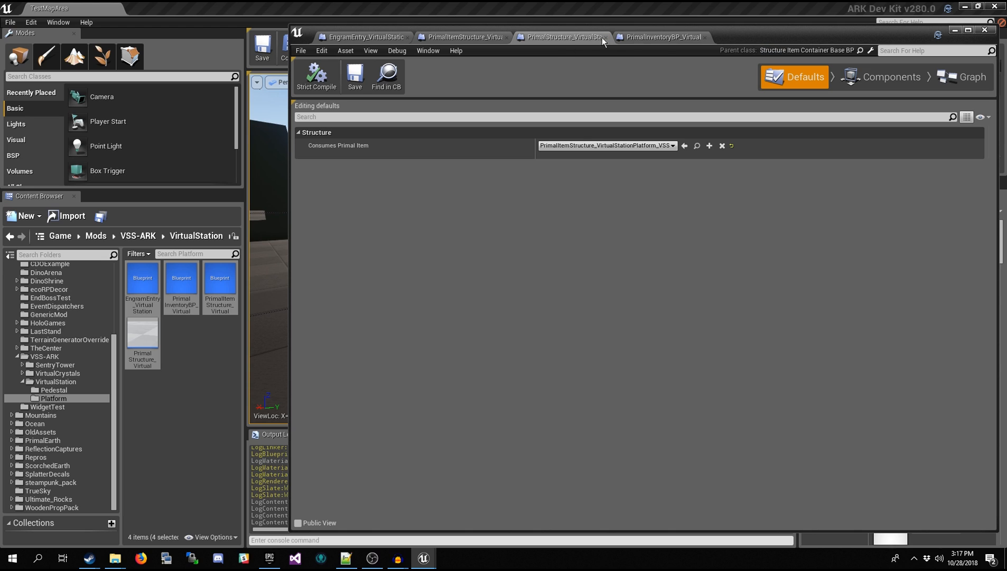
pyautogui.click(646, 37)
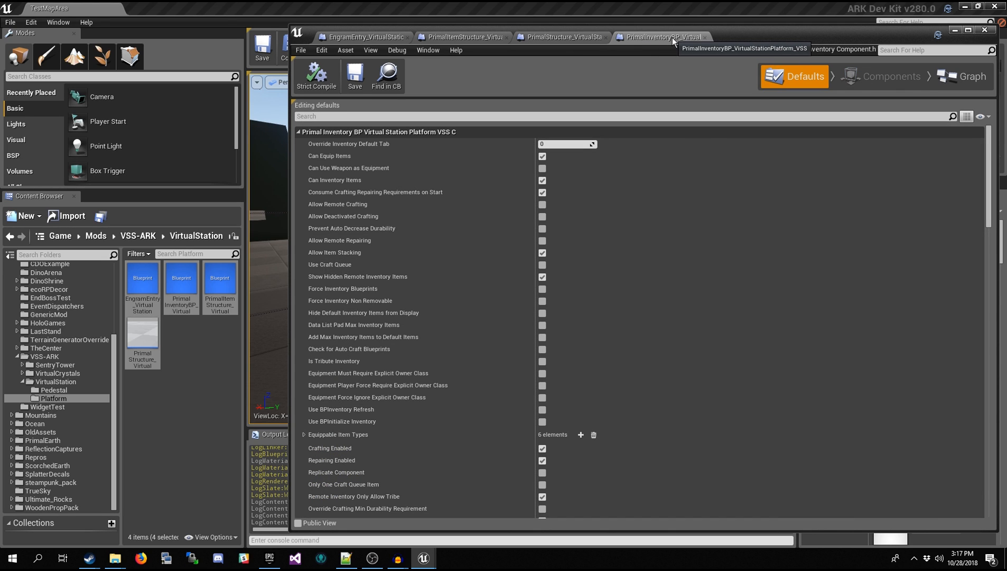
pyautogui.click(567, 35)
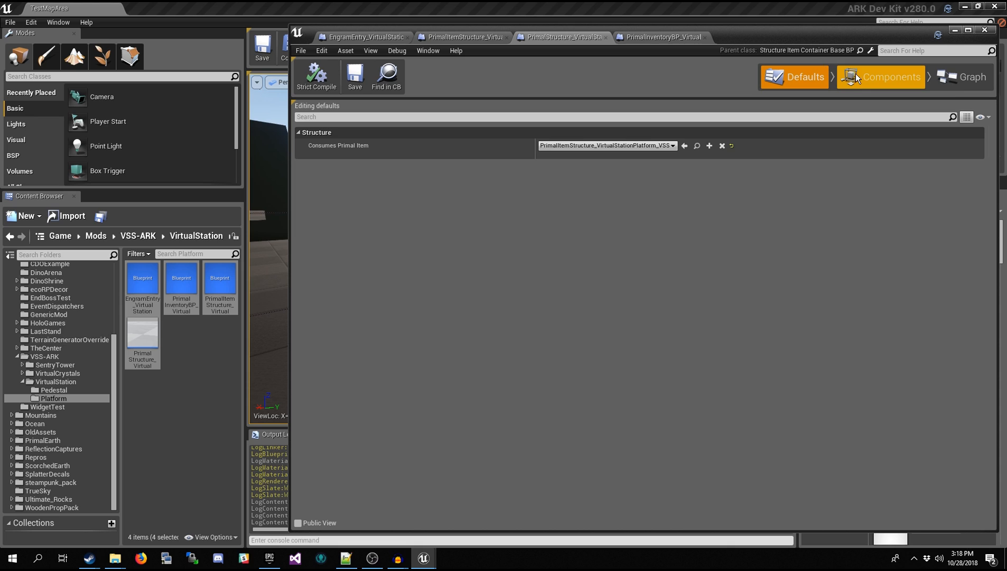
# Open the components of the PrimalStructure blueprint and search the addable components for "virtu" to find the platform's inventory component
pyautogui.click(874, 80)
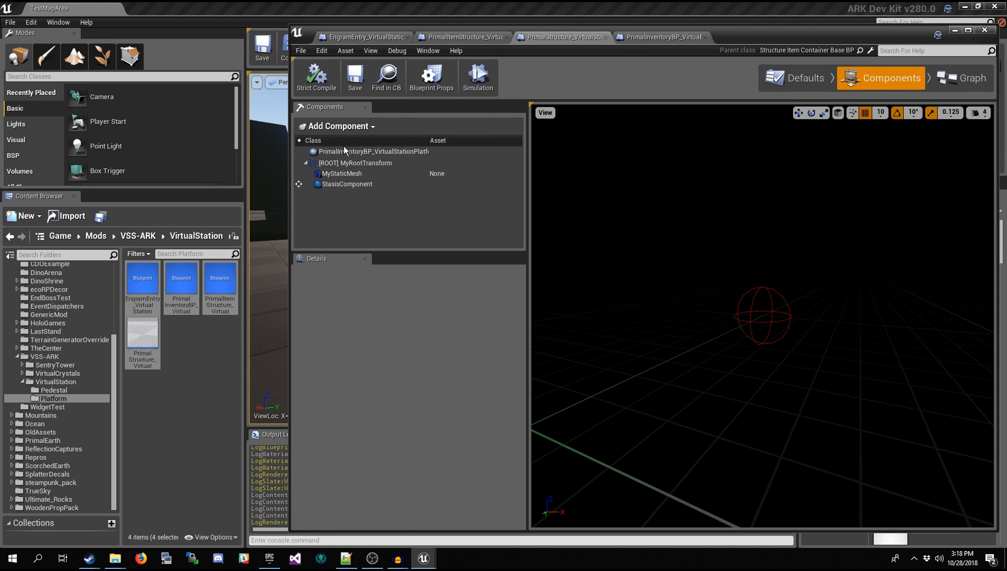
pyautogui.click(356, 127)
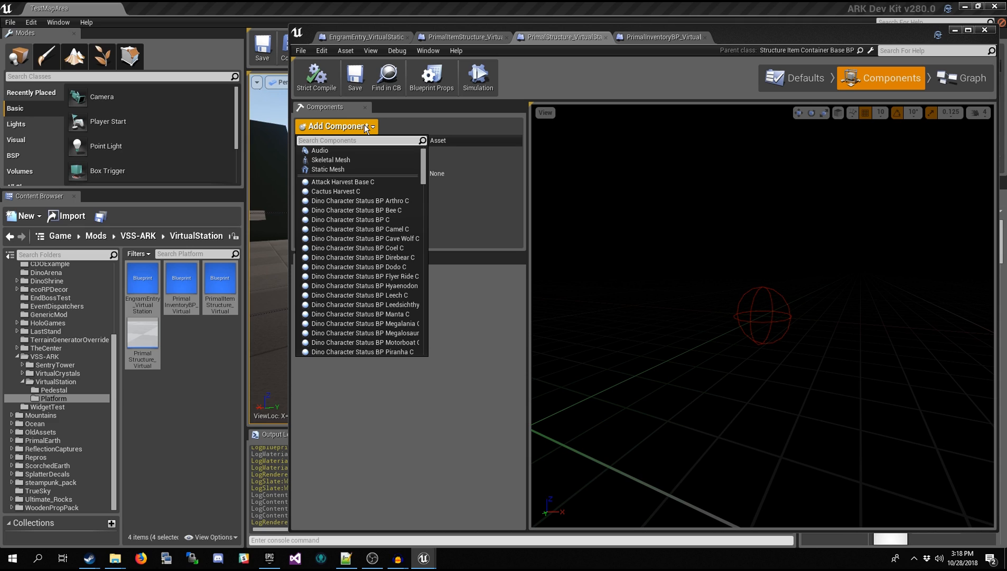
pyautogui.click(364, 124)
pyautogui.click(362, 131)
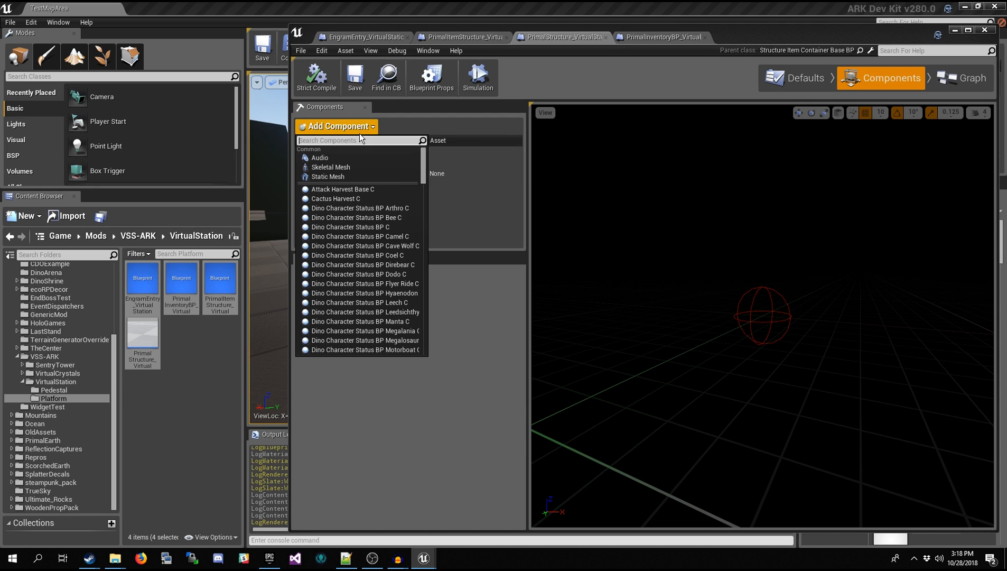
pyautogui.write('virtu')
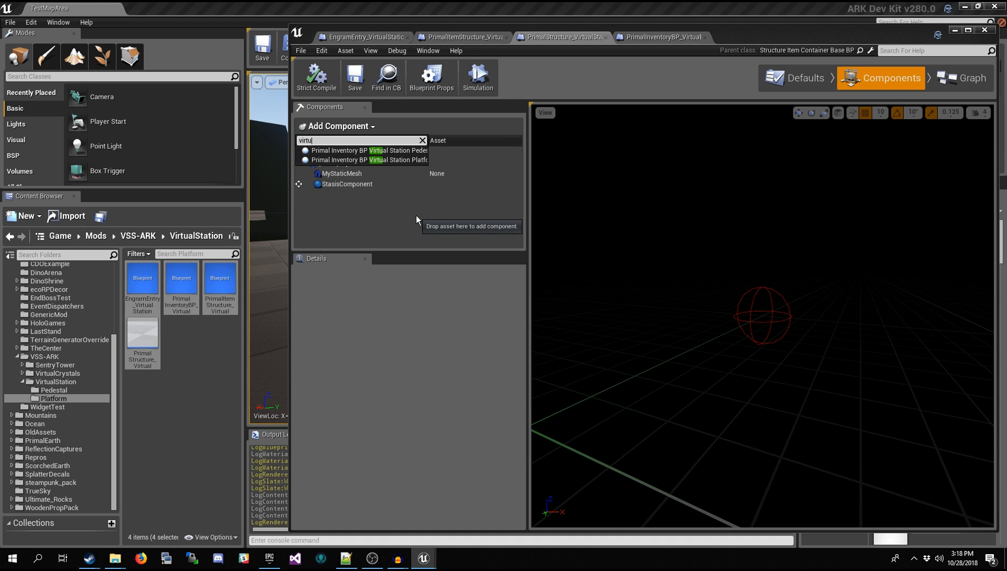
pyautogui.click(360, 160)
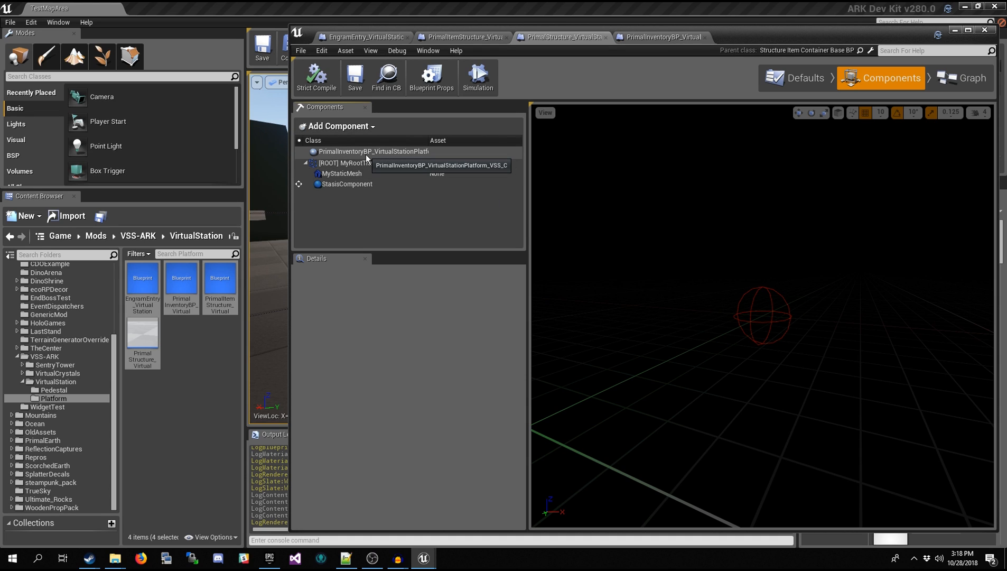
# Examine the details of the PrimalInventoryBP component inside the PrimalStructure blueprint
pyautogui.click(366, 152)
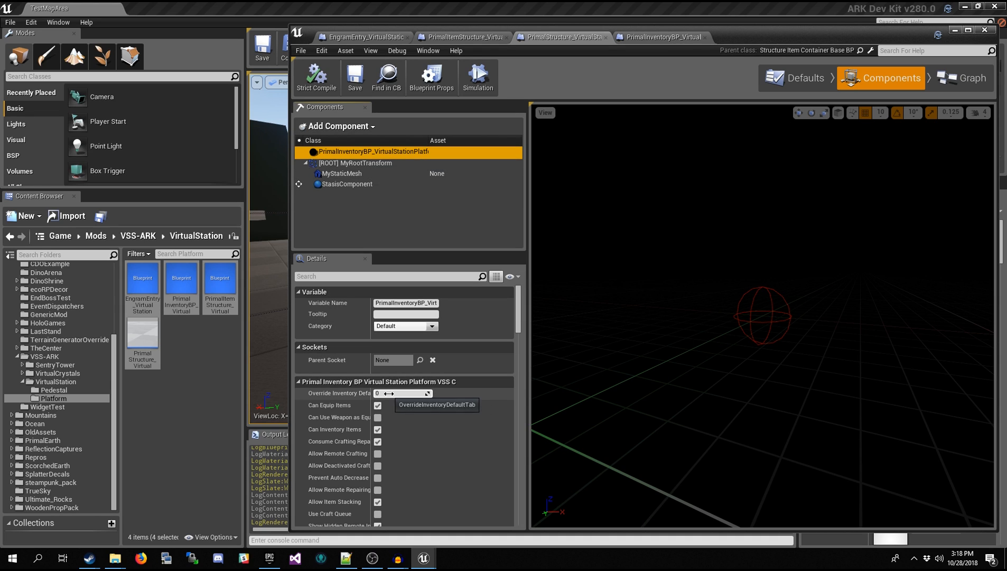
pyautogui.scroll(-7, 393, 407)
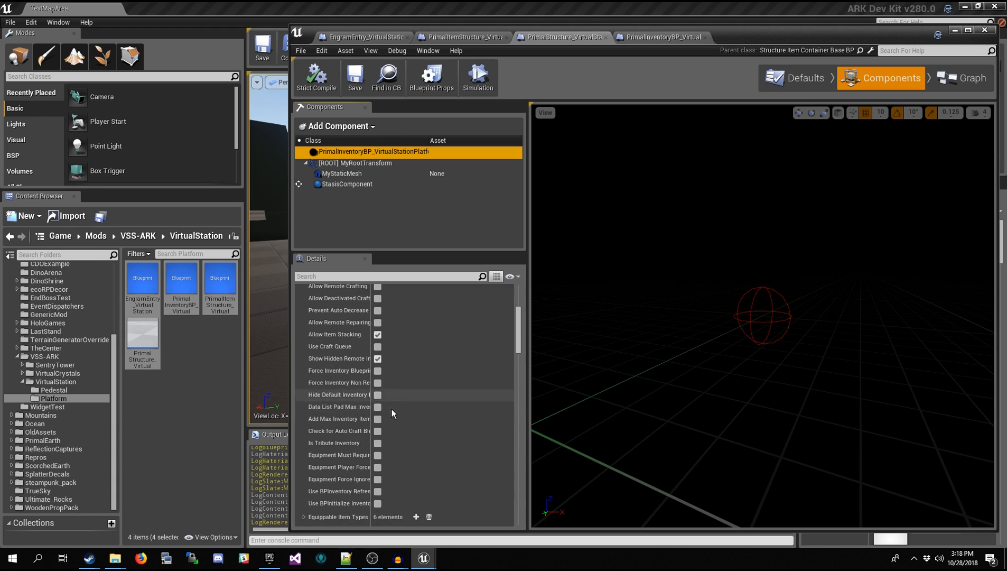
pyautogui.scroll(-2, 392, 408)
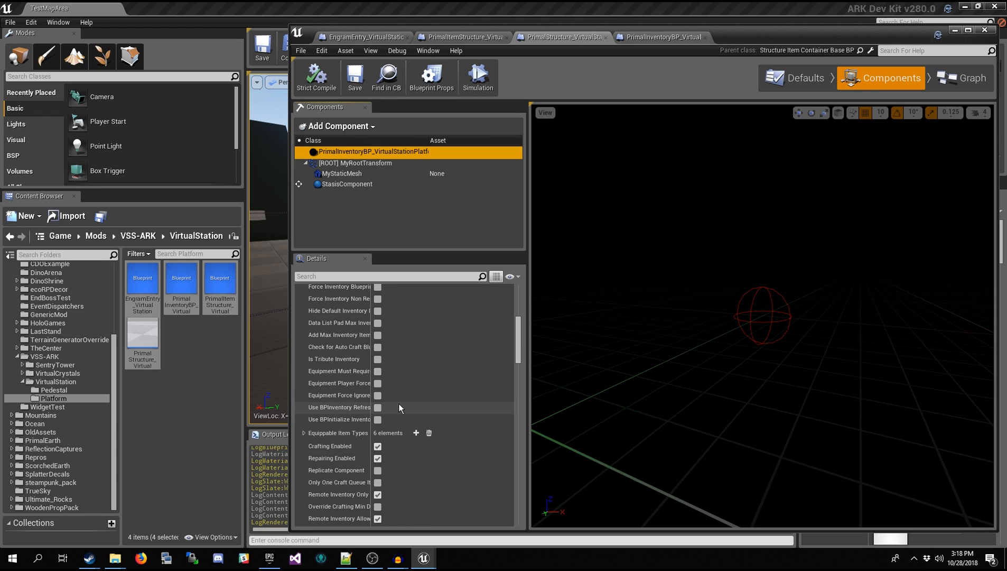
pyautogui.moveTo(520, 341); pyautogui.dragTo(517, 298)
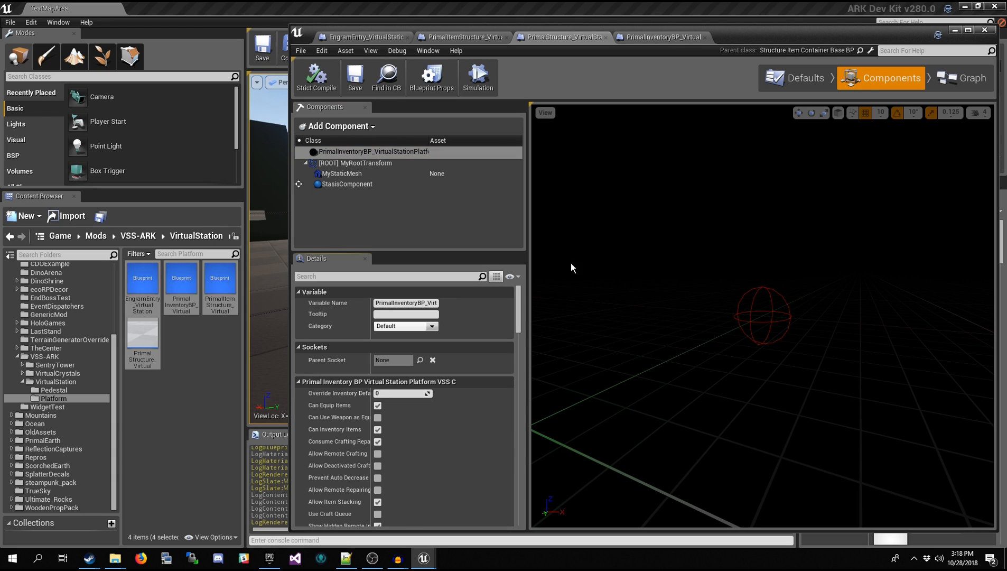
# Return the PrimalStructure blueprint to its defaults, close the blueprint editor and deselect the Platform folder's assets
pyautogui.click(805, 78)
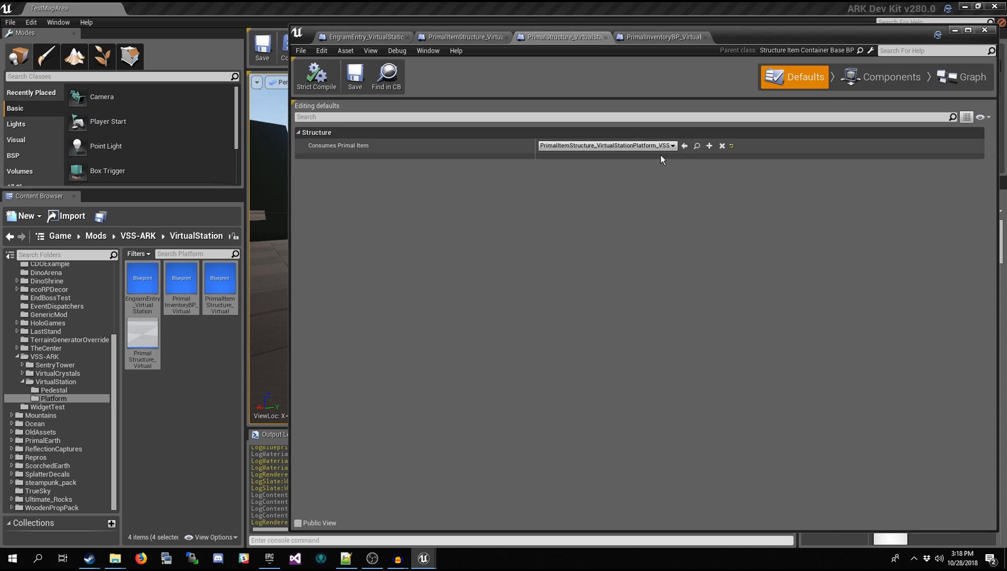
pyautogui.click(984, 31)
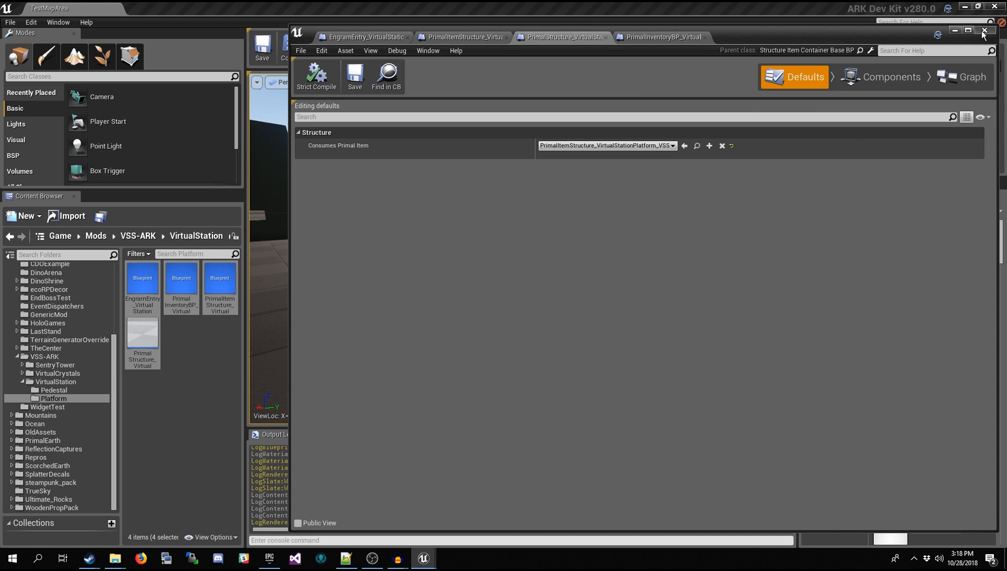
pyautogui.click(200, 340)
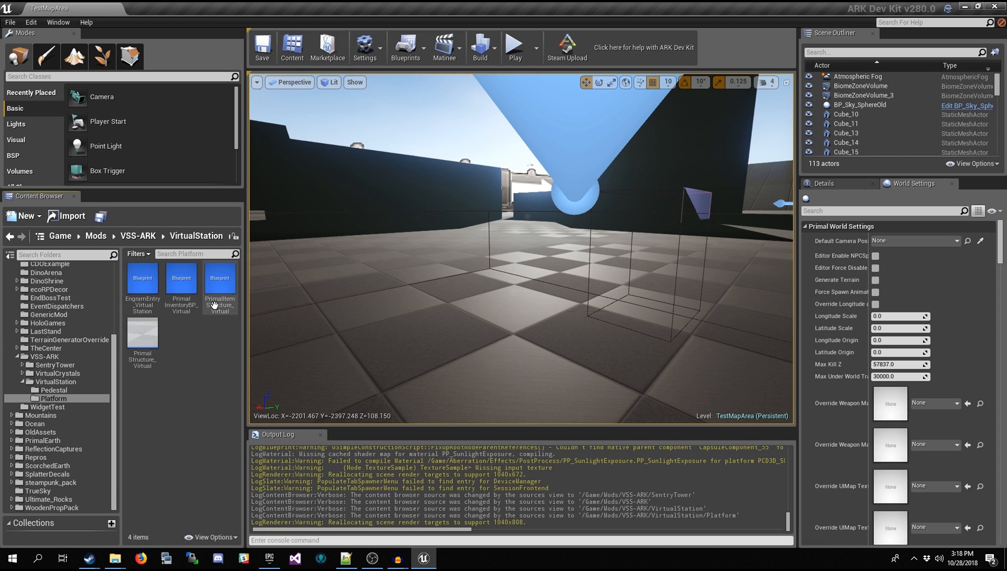
# Examine the structure blueprints and their parent classes in the Pedestal, SentryTower and SentryTower Foundation folders
pyautogui.click(72, 390)
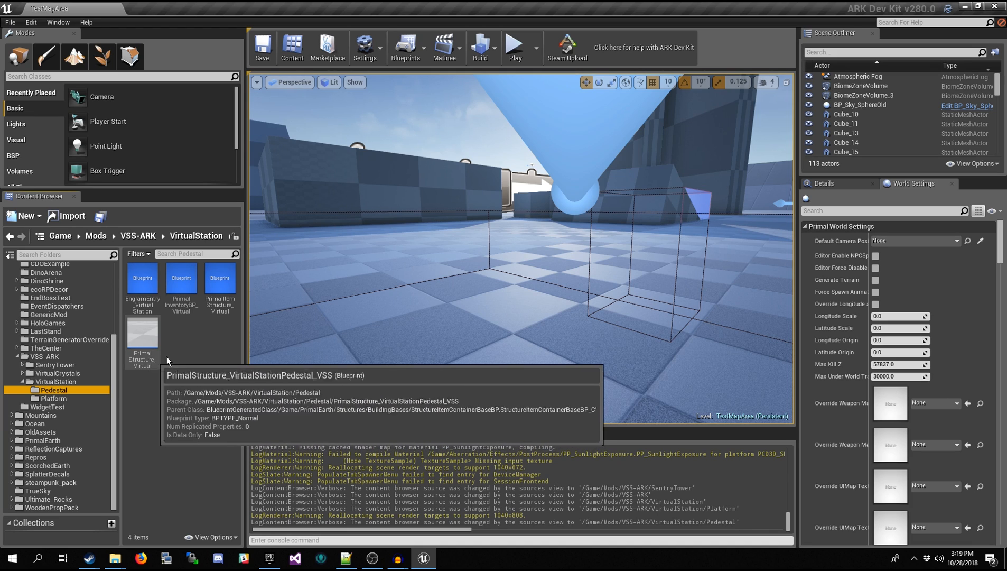
pyautogui.click(36, 364)
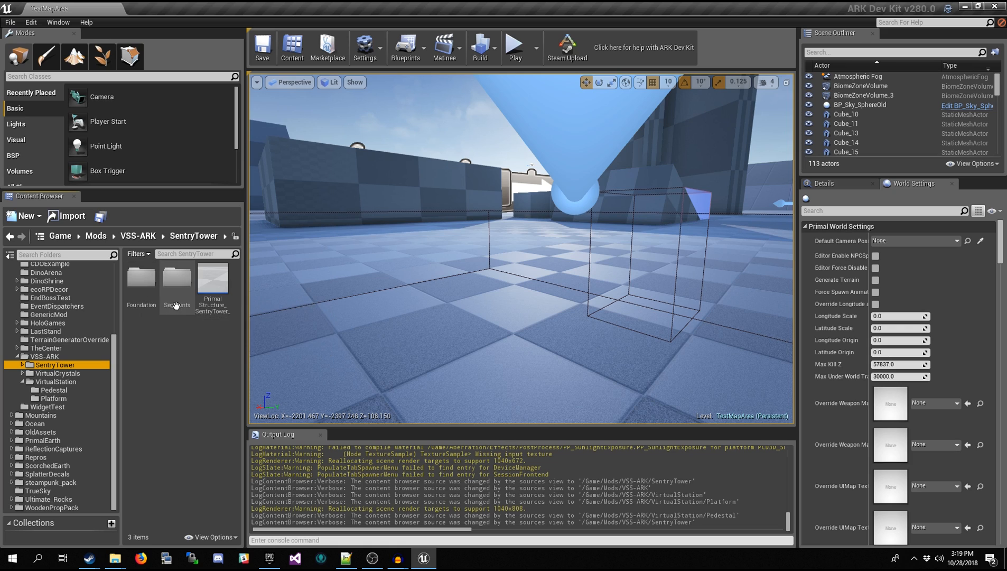
pyautogui.doubleClick(141, 278)
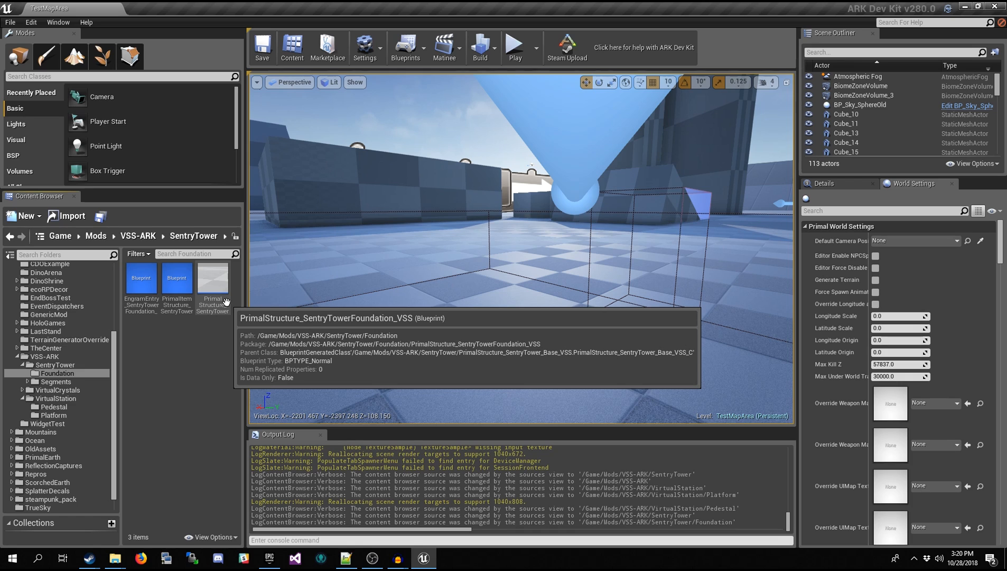
pyautogui.click(55, 365)
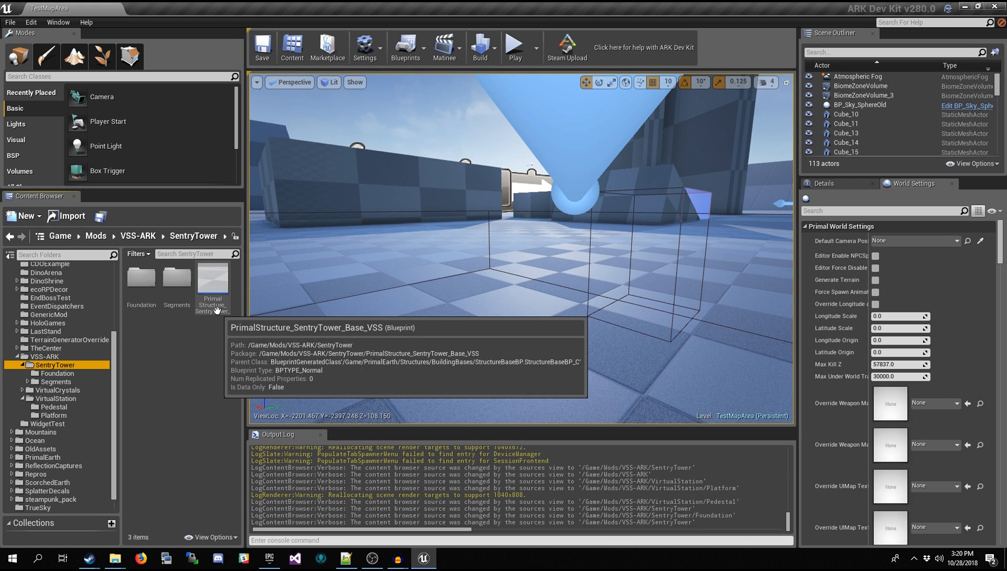
pyautogui.doubleClick(146, 302)
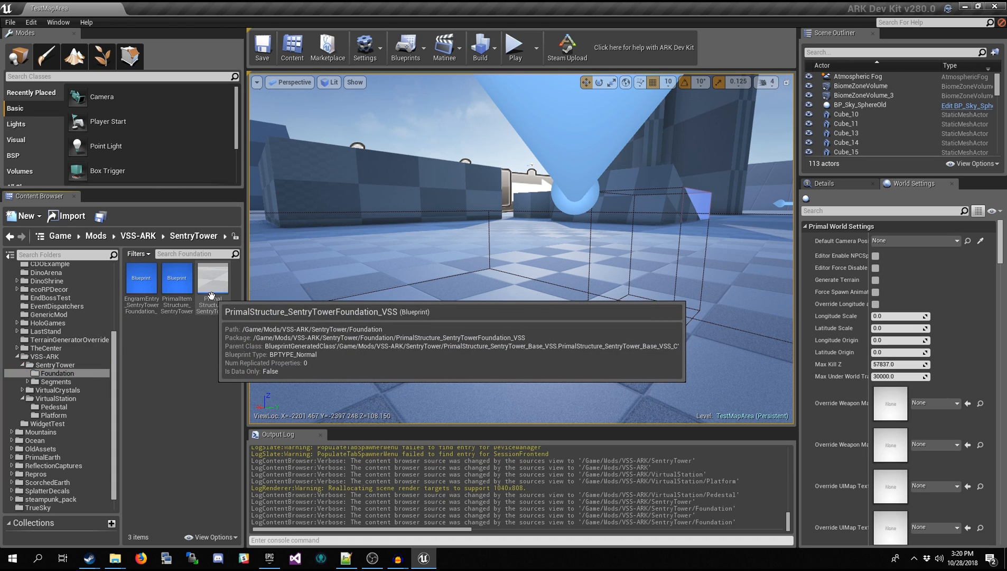
# Examine the SentryTower Segments folder and the parent class of the structure blueprint in its Augment subfolder
pyautogui.click(45, 381)
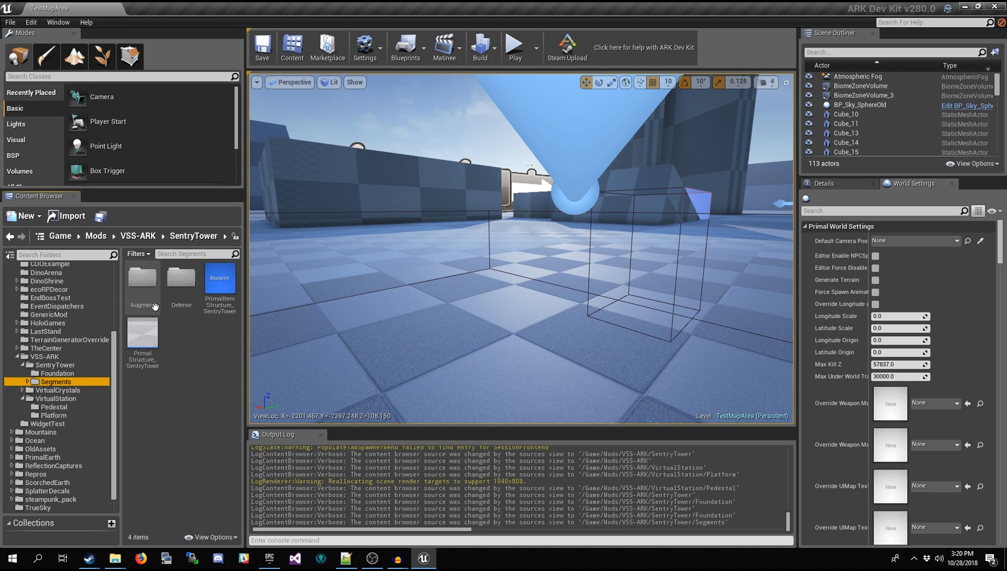
pyautogui.doubleClick(142, 276)
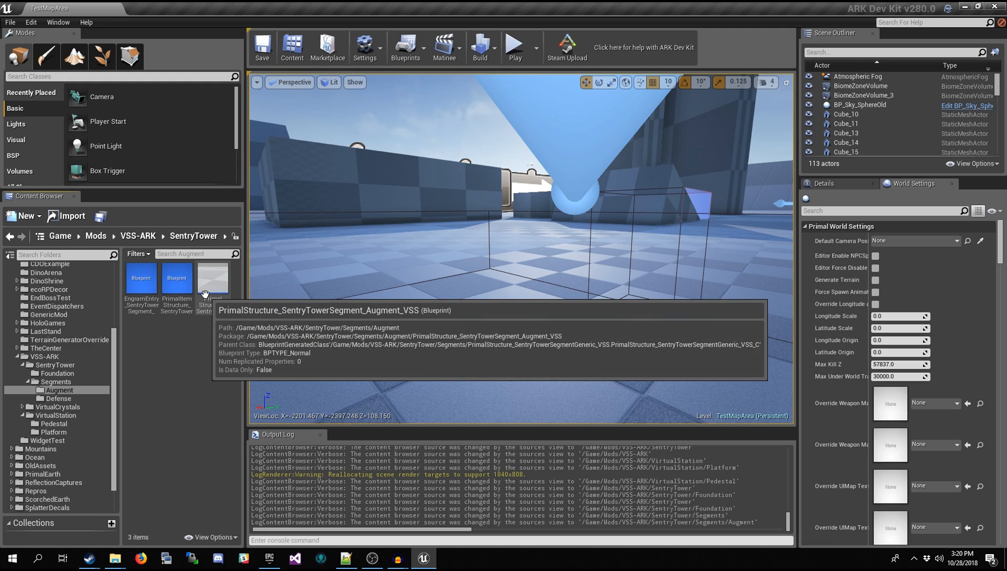
pyautogui.click(77, 379)
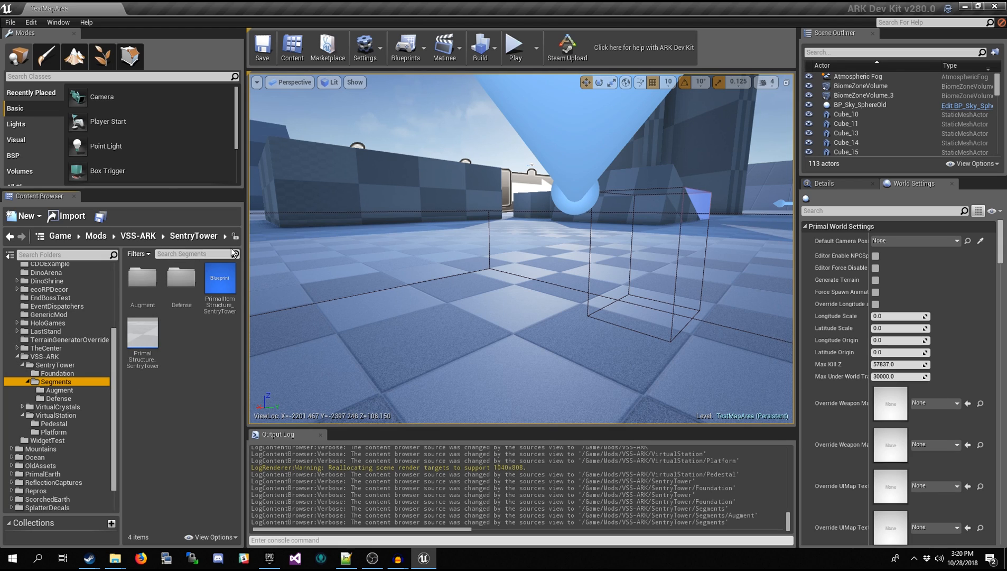
# Look up "sentry" in the Class Viewer and compare the SentryTowerFoundation and SentryTowerSegmentGeneric classes under PrimalStructure_SentryTower_Base_VSS
pyautogui.click(61, 22)
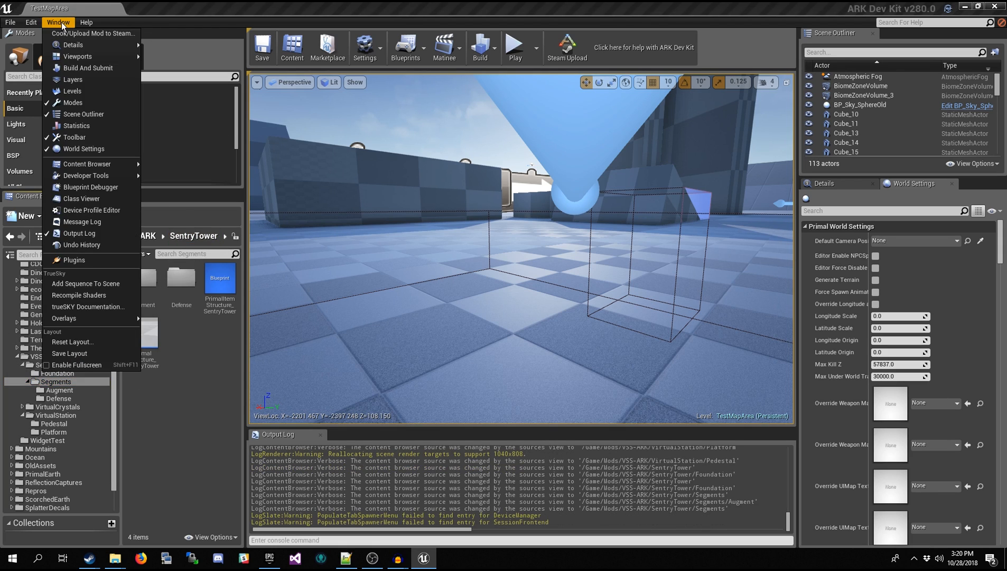
pyautogui.click(115, 202)
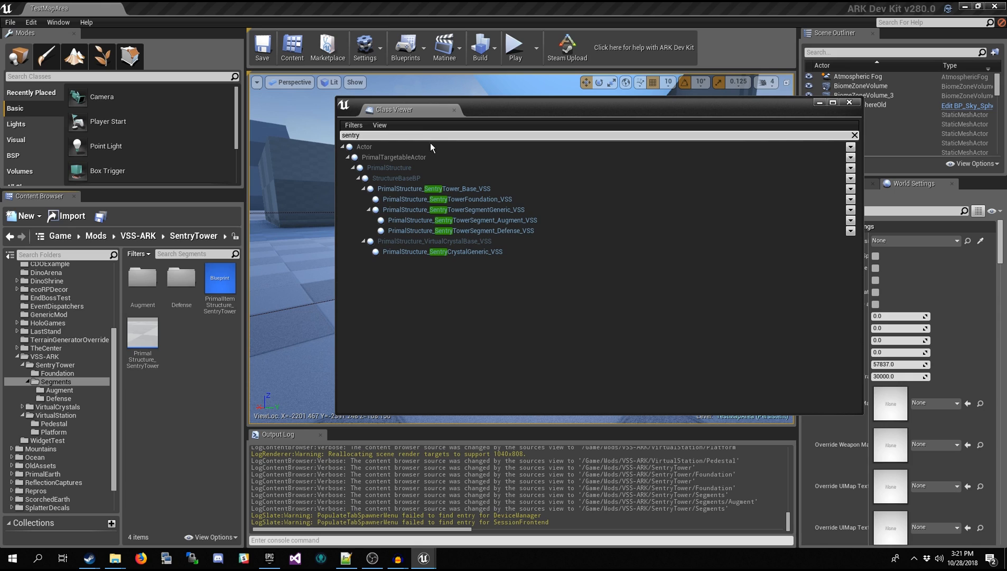
pyautogui.click(440, 188)
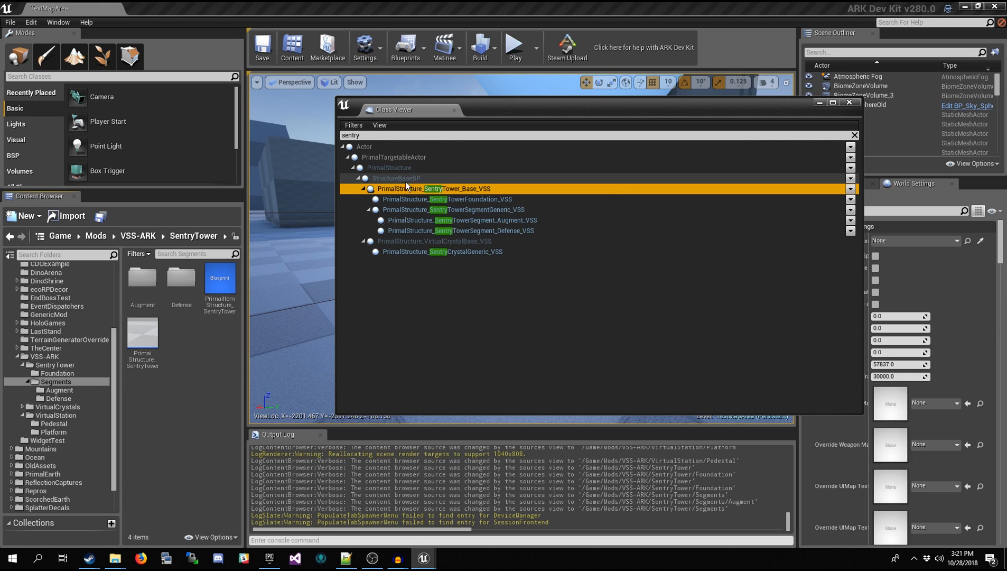
pyautogui.click(510, 201)
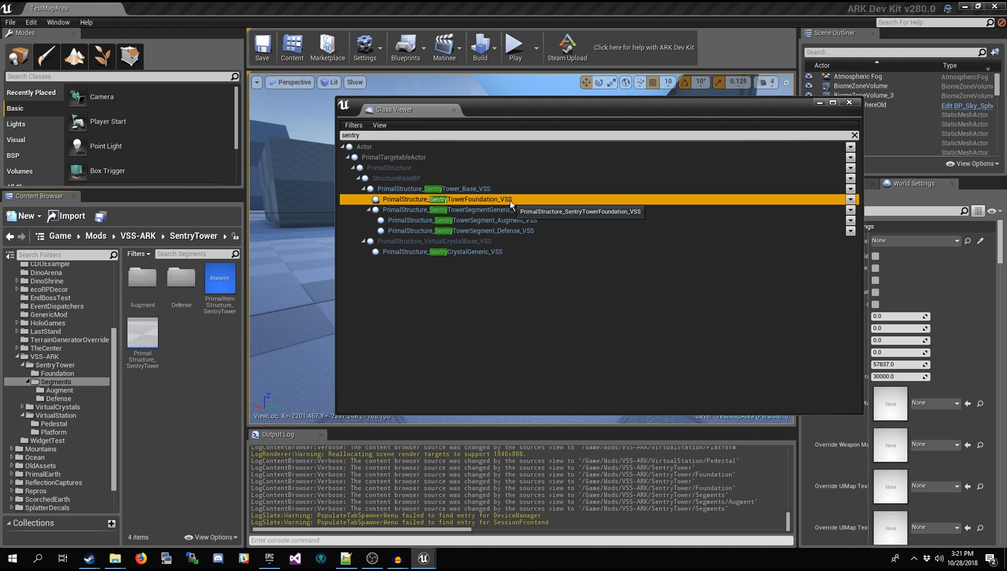
pyautogui.click(510, 210)
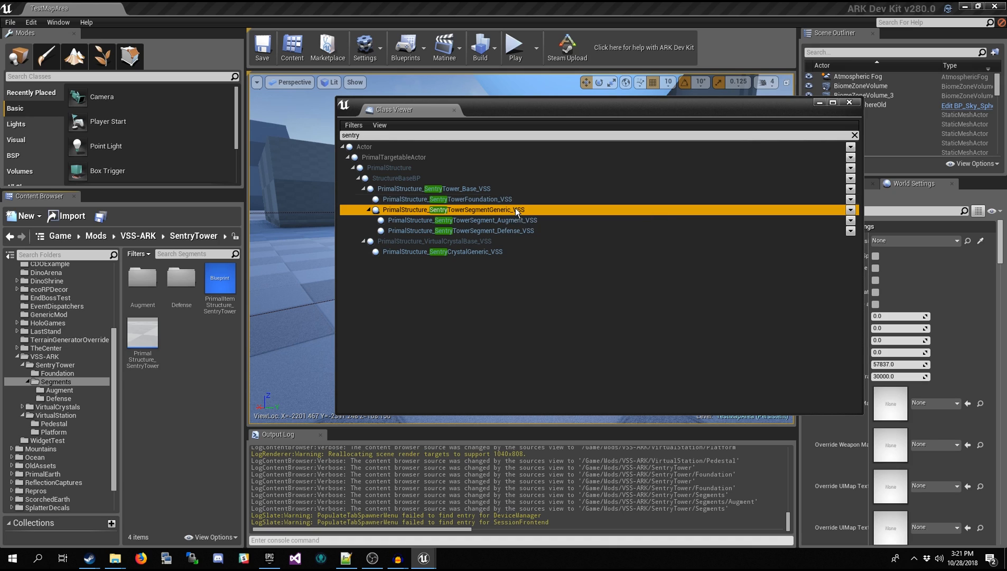
pyautogui.click(523, 201)
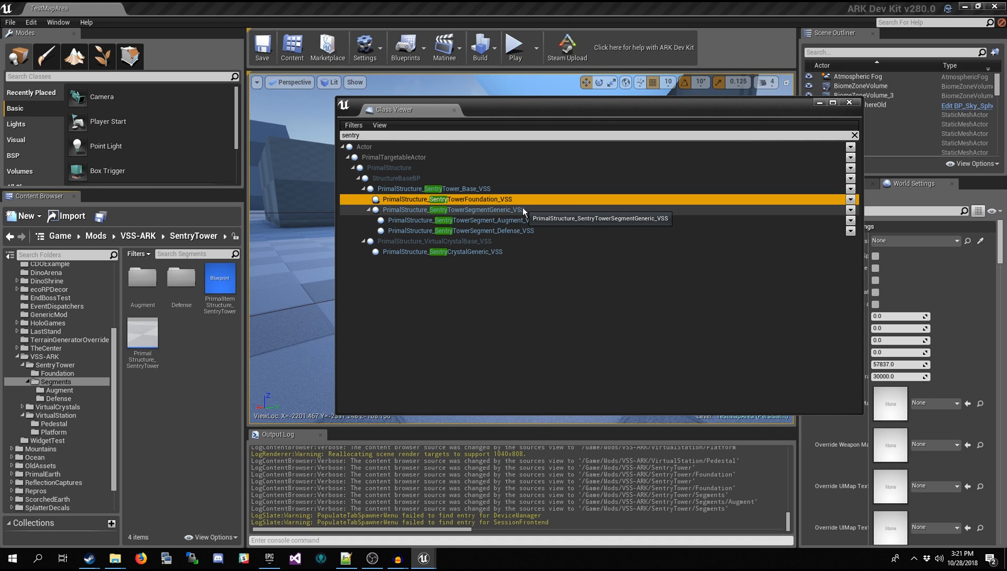
pyautogui.click(522, 209)
pyautogui.click(527, 201)
pyautogui.click(528, 209)
pyautogui.click(529, 200)
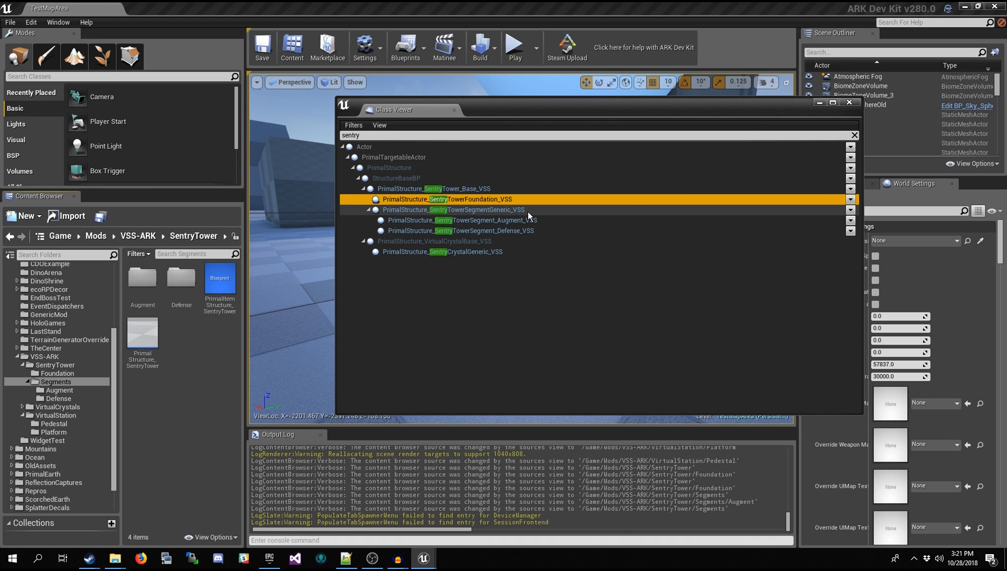
pyautogui.click(528, 210)
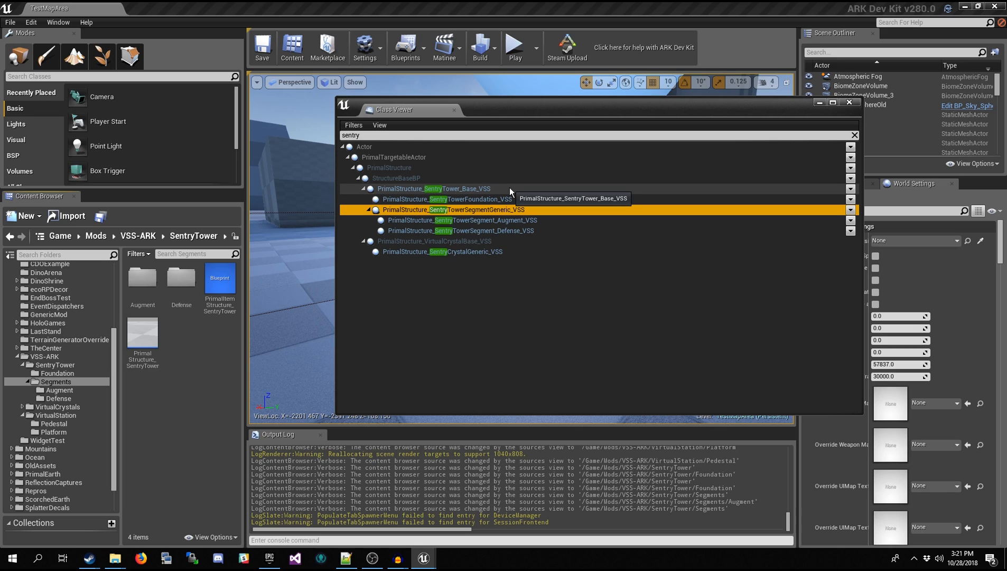
pyautogui.click(531, 200)
pyautogui.click(533, 211)
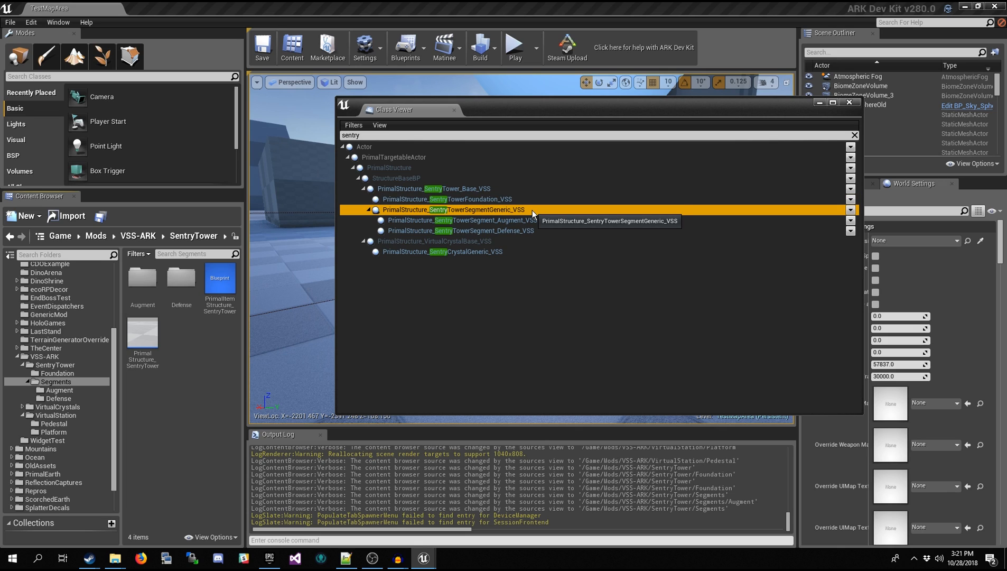
pyautogui.click(535, 203)
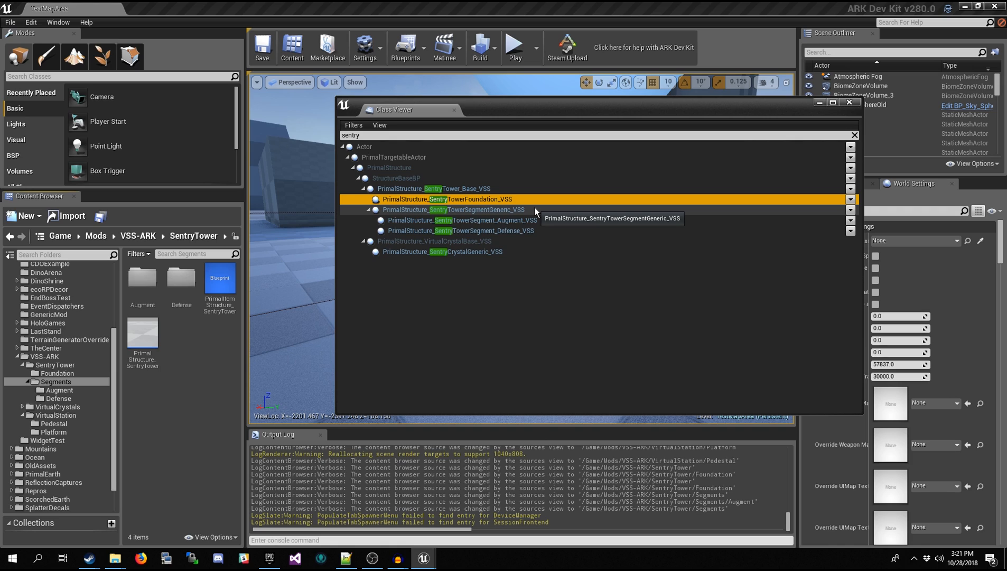
# Examine the Augment and Defense segment classes and their parent PrimalStructure_SentryTowerSegmentGeneric_VSS in the class hierarchy
pyautogui.click(531, 220)
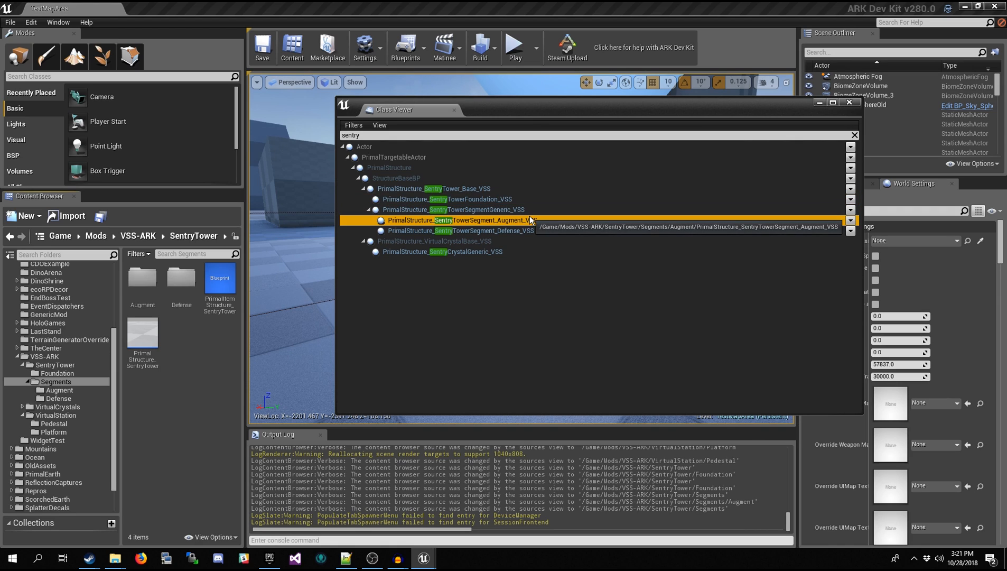
pyautogui.click(533, 231)
pyautogui.click(539, 220)
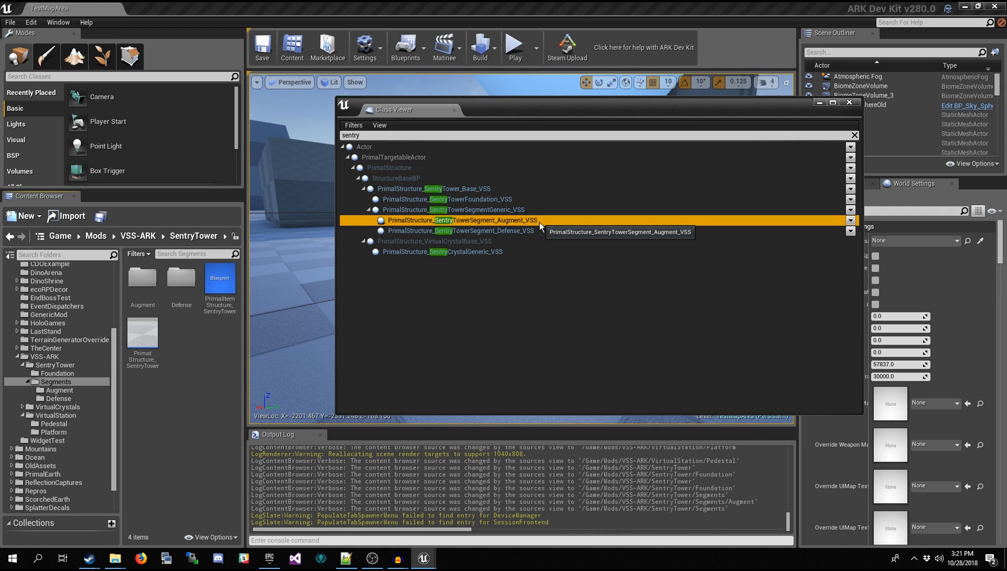
pyautogui.click(539, 230)
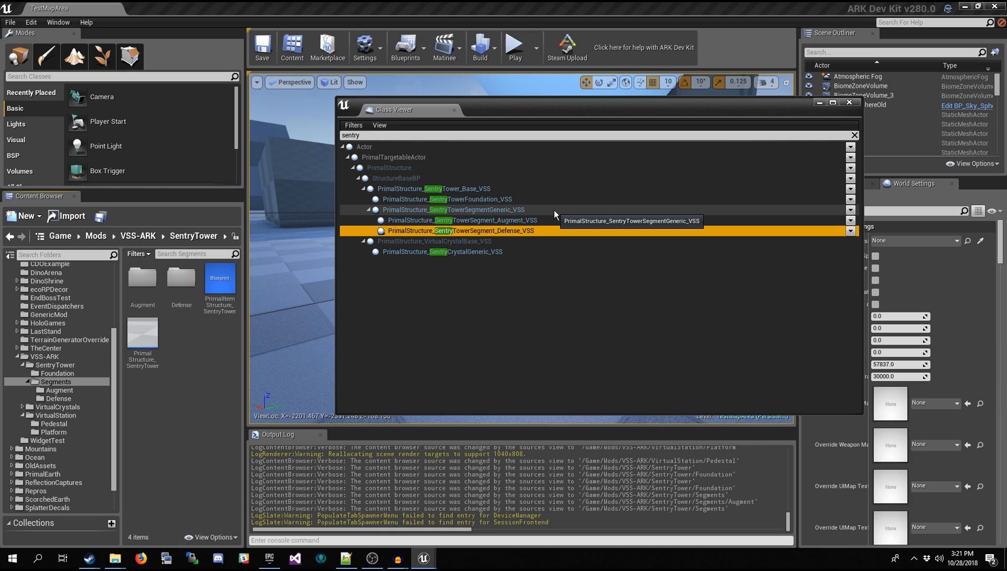
pyautogui.click(554, 210)
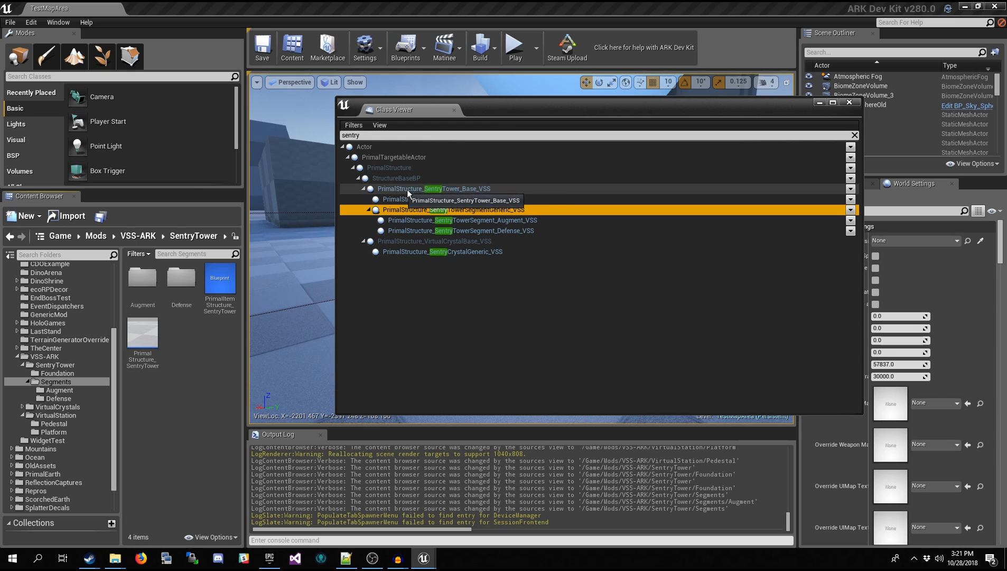
# Trace the class hierarchy from PrimalStructure_SentryTower_Base_VSS to its foundation and generic segment child classes
pyautogui.click(460, 190)
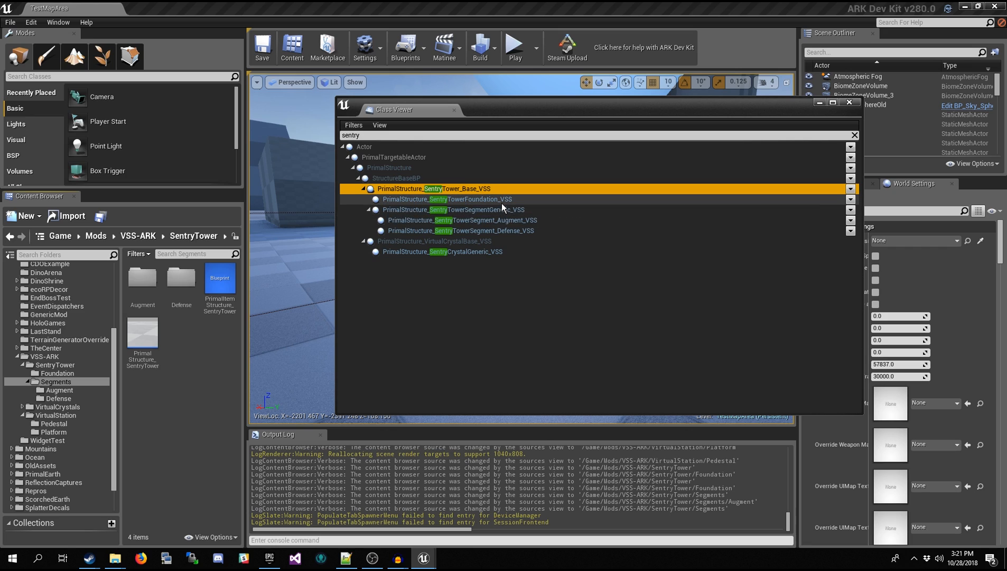
pyautogui.click(502, 202)
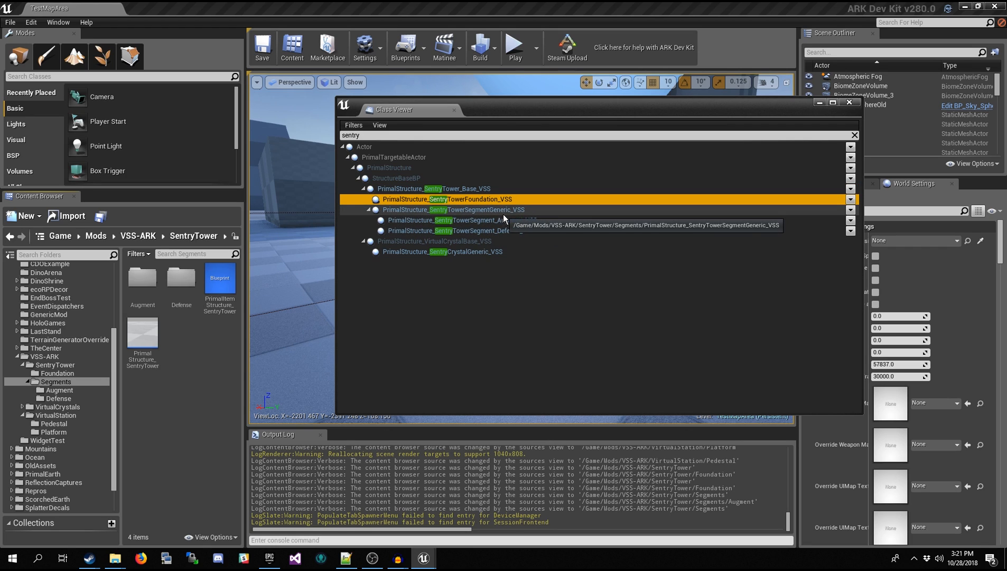
pyautogui.click(508, 212)
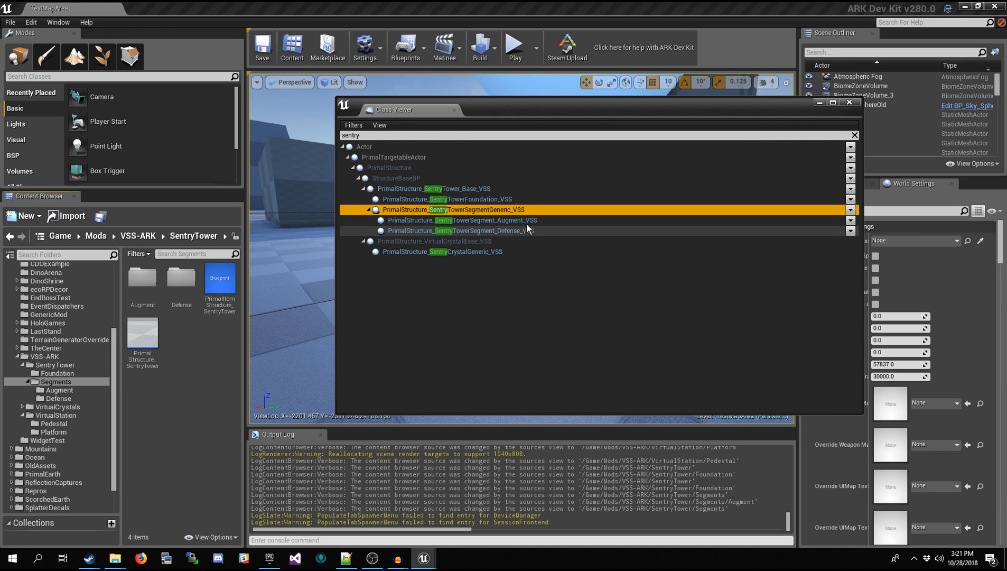
# Return to the mod's folders, expand VirtualCrystals and examine the base, Augment and Sentry crystal blueprints
pyautogui.click(38, 382)
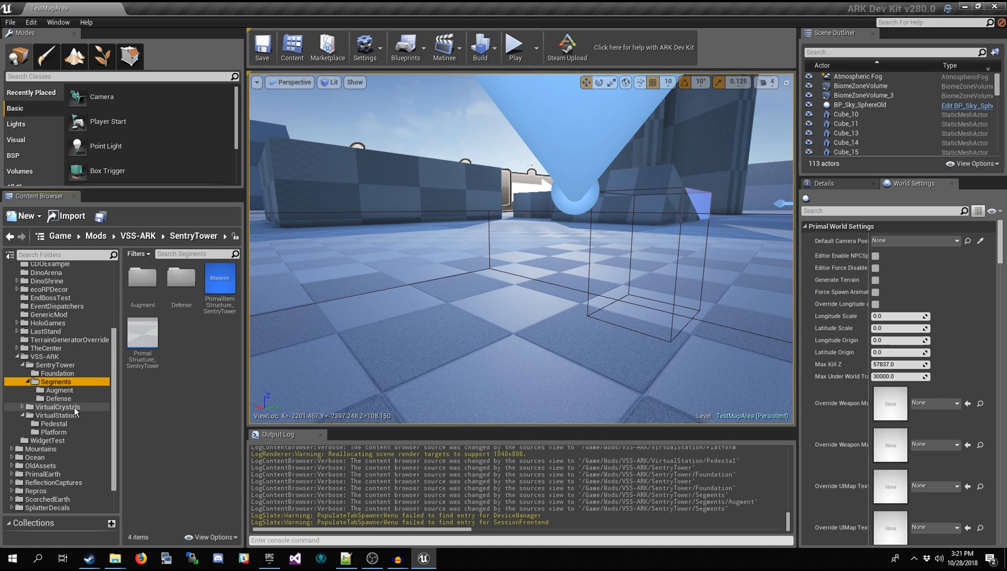
pyautogui.click(24, 407)
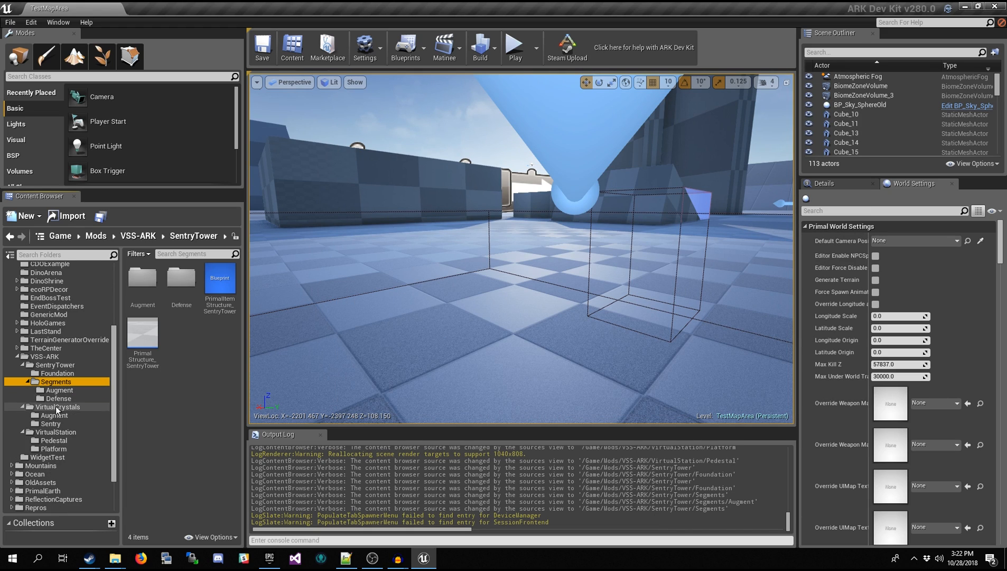
pyautogui.click(60, 407)
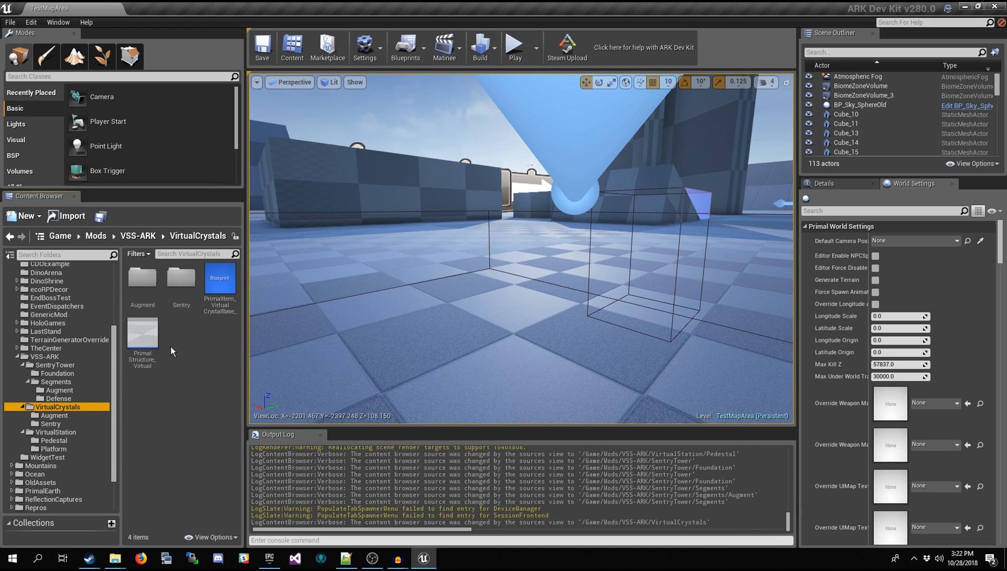
pyautogui.doubleClick(142, 278)
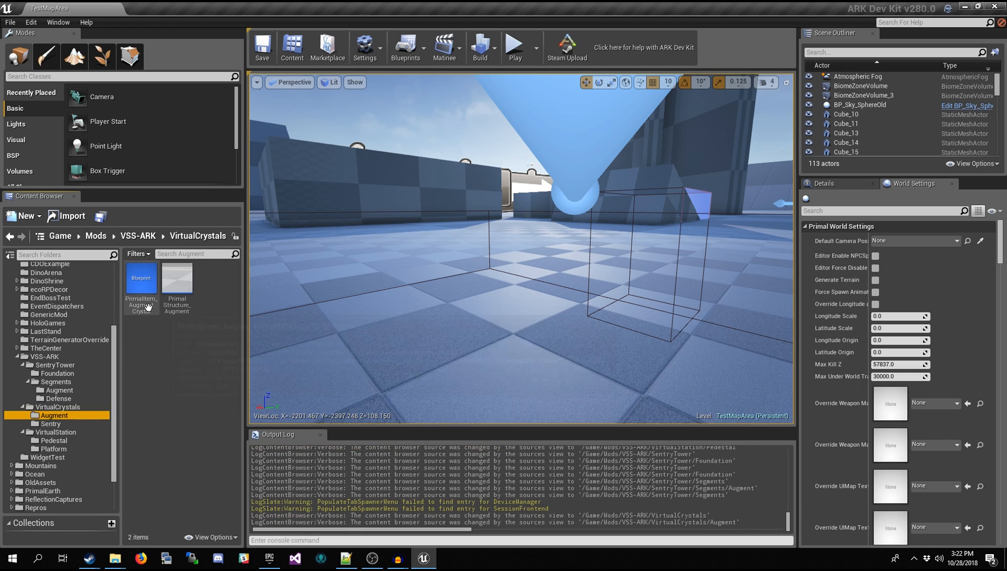
pyautogui.click(81, 424)
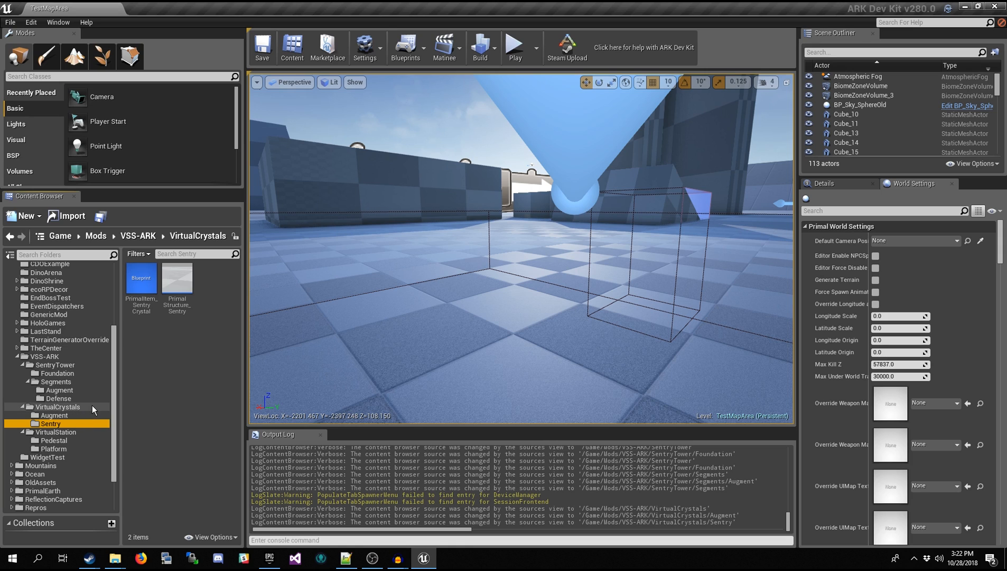
# Review the VSS-ARK root and the SentryTower and VirtualStation folders, checking which structure subfolders contain an EngramEntry blueprint
pyautogui.click(45, 357)
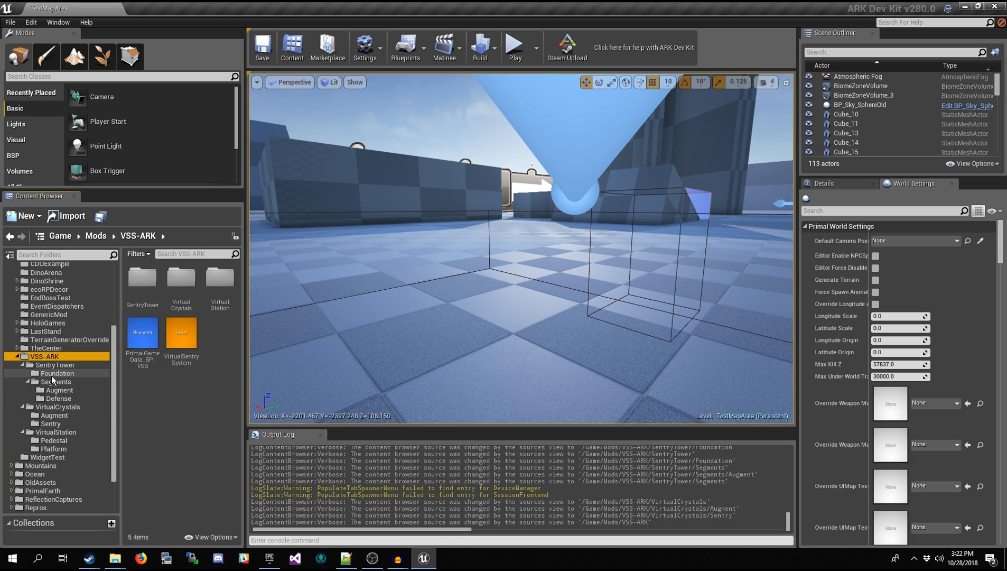
pyautogui.click(80, 365)
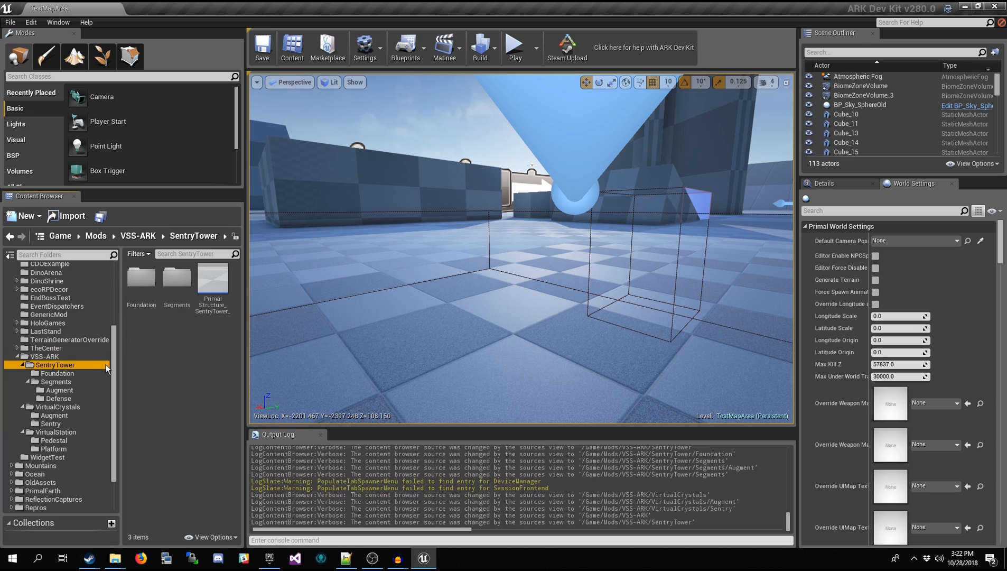
pyautogui.doubleClick(142, 279)
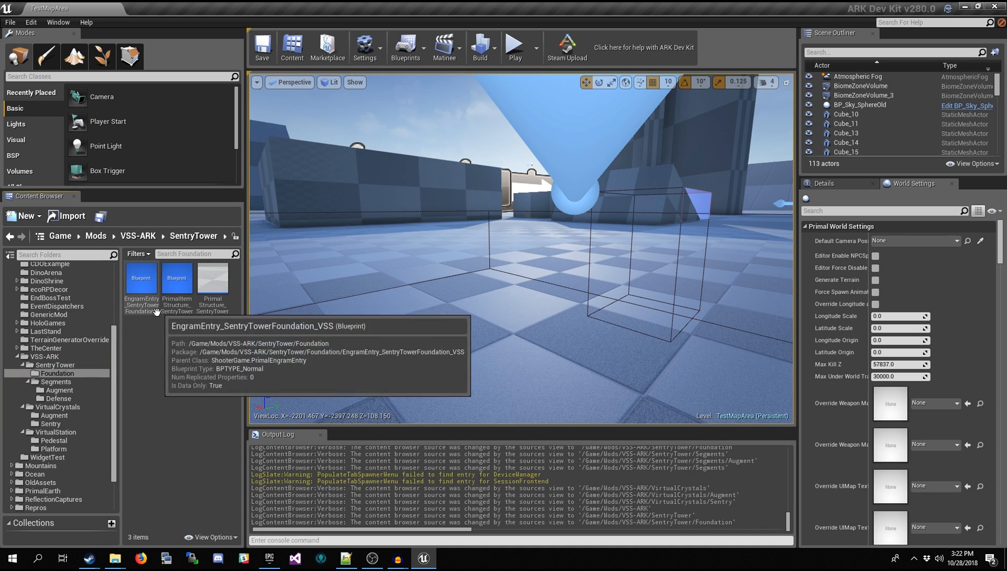
pyautogui.click(67, 390)
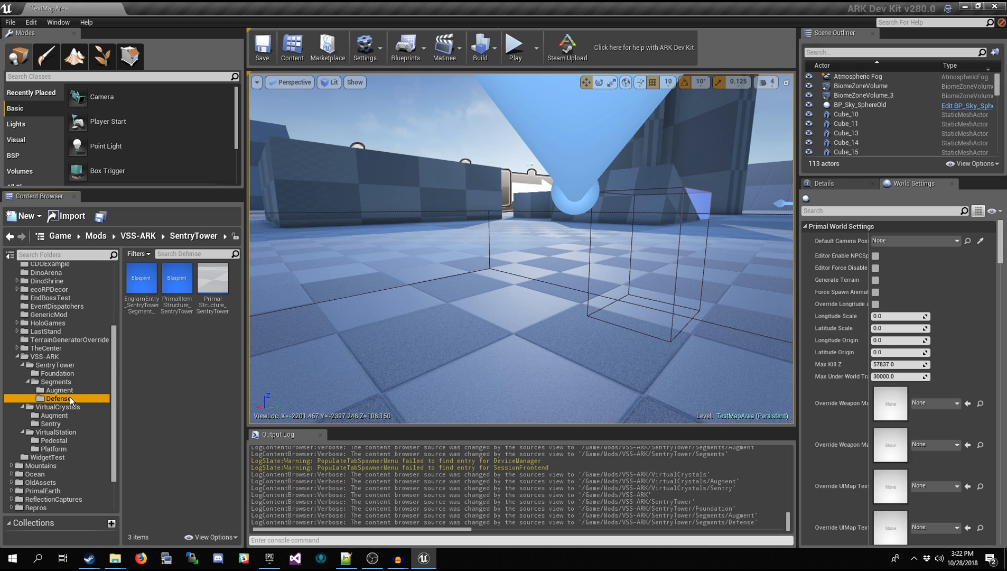
pyautogui.click(75, 441)
pyautogui.click(76, 446)
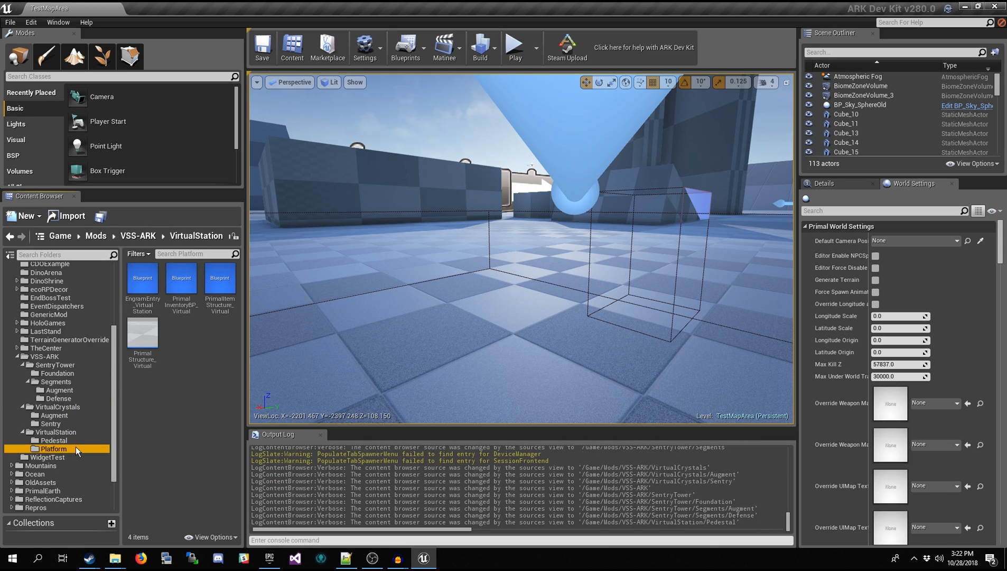
# Compare the item and structure blueprints in the VirtualCrystals folder's Augment and Sentry subfolders
pyautogui.click(83, 414)
pyautogui.click(85, 422)
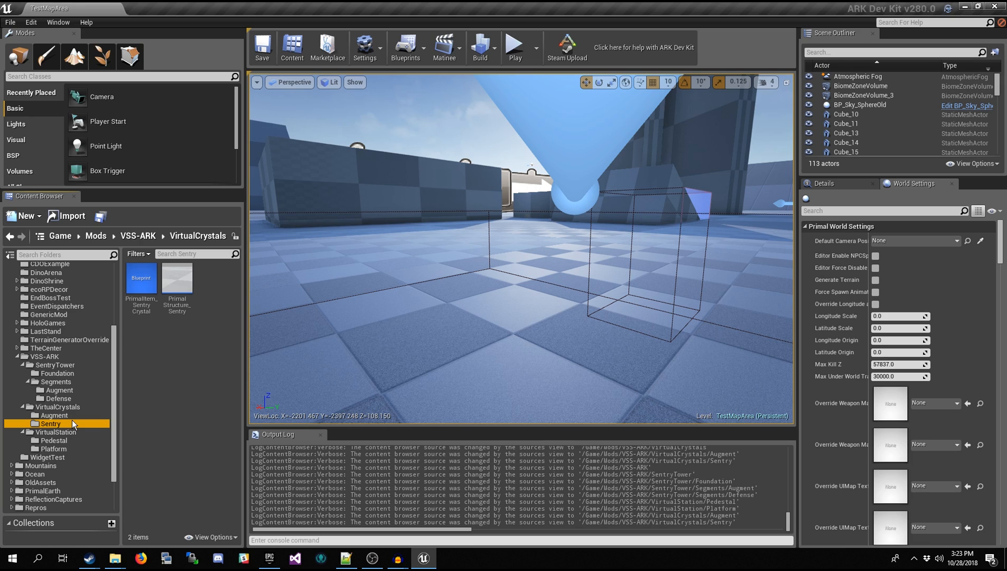
pyautogui.click(70, 415)
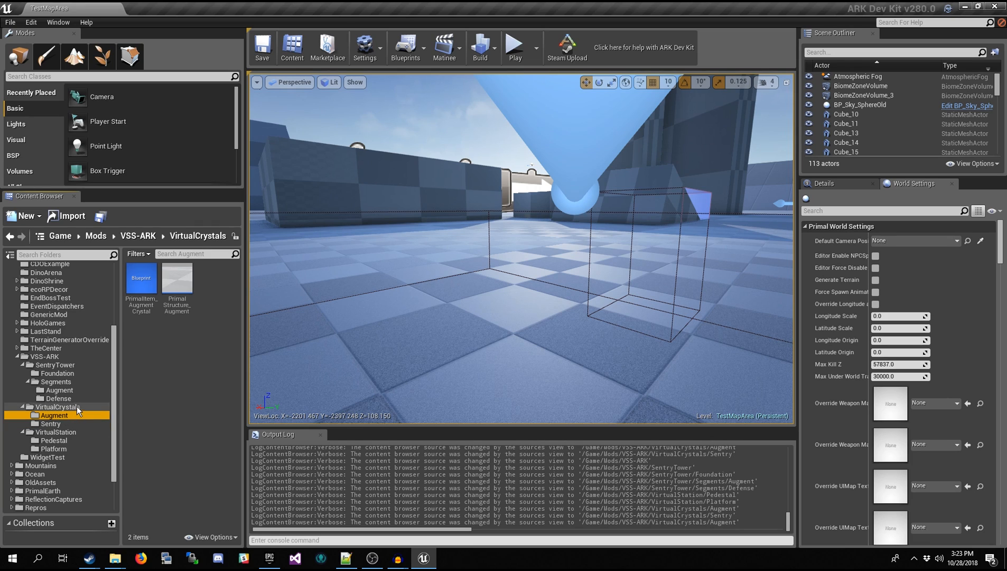
pyautogui.click(77, 406)
# Review the Augment segment's blueprints, then examine the generic item blueprint and its parent class in the Segments folder
pyautogui.click(73, 389)
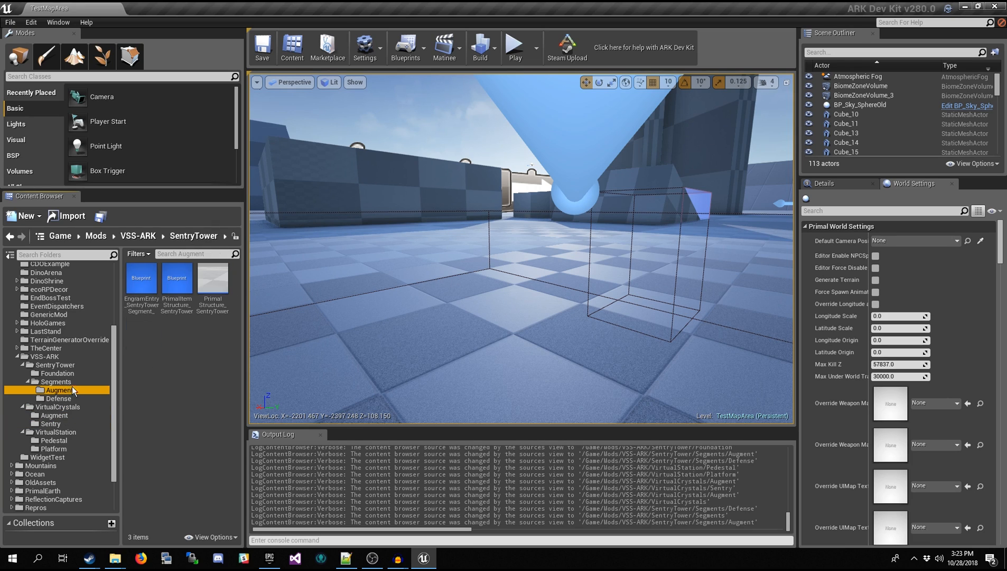
pyautogui.doubleClick(80, 381)
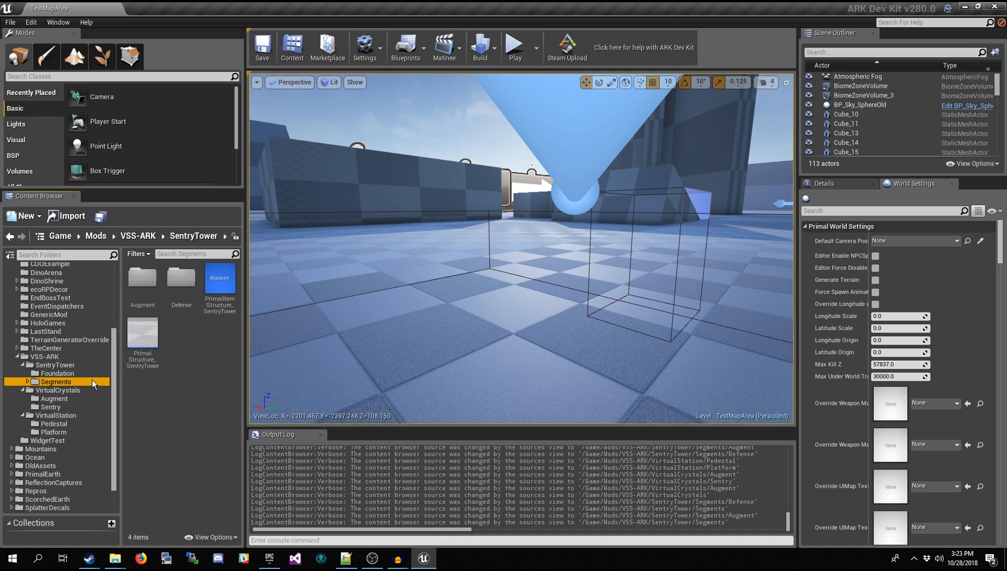
pyautogui.click(27, 381)
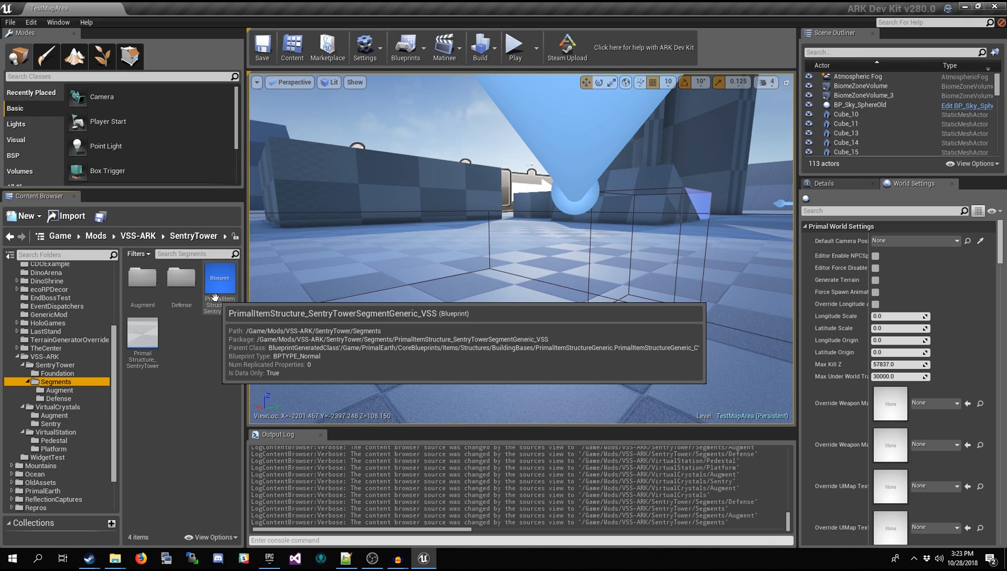
# Compare the blueprints in the SentryTower folder and its Foundation and Segments subfolders with those in the VirtualStation Pedestal folder
pyautogui.click(76, 373)
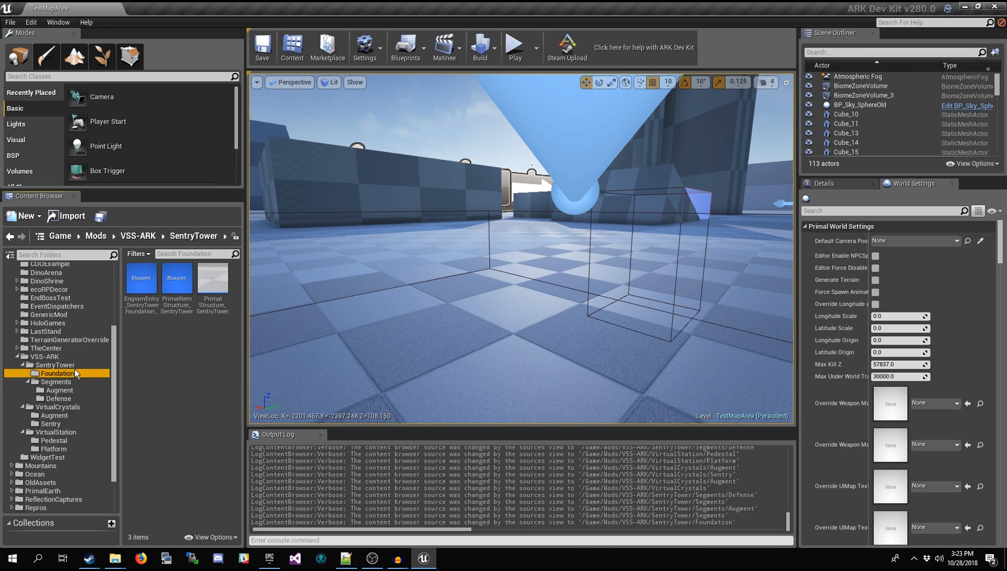
pyautogui.click(92, 364)
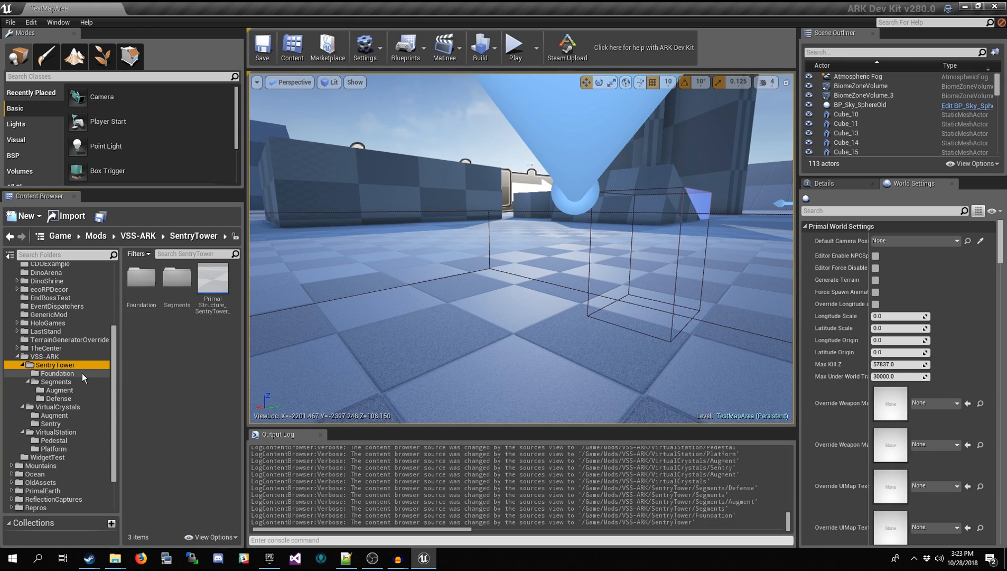
pyautogui.click(82, 374)
pyautogui.click(82, 381)
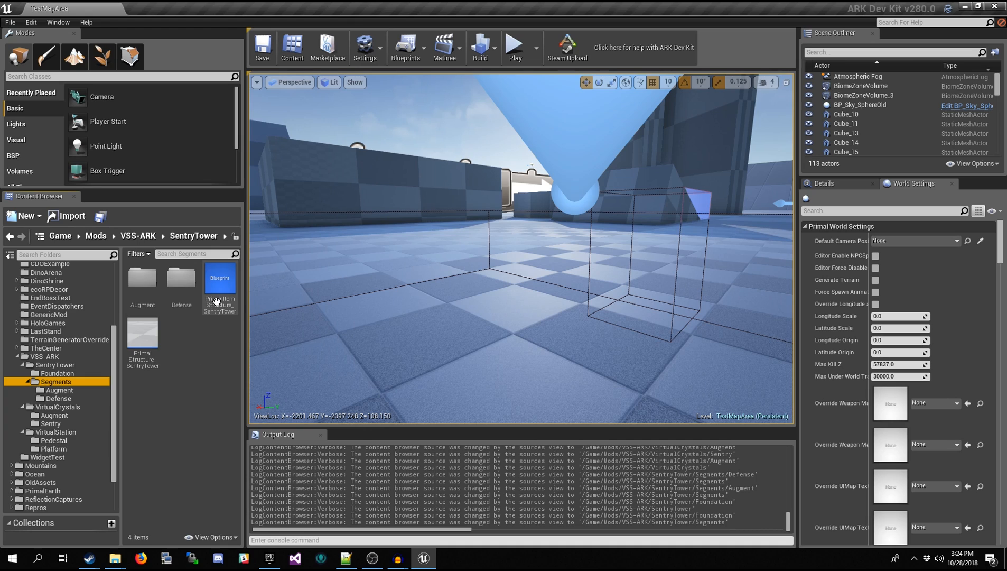
pyautogui.click(79, 366)
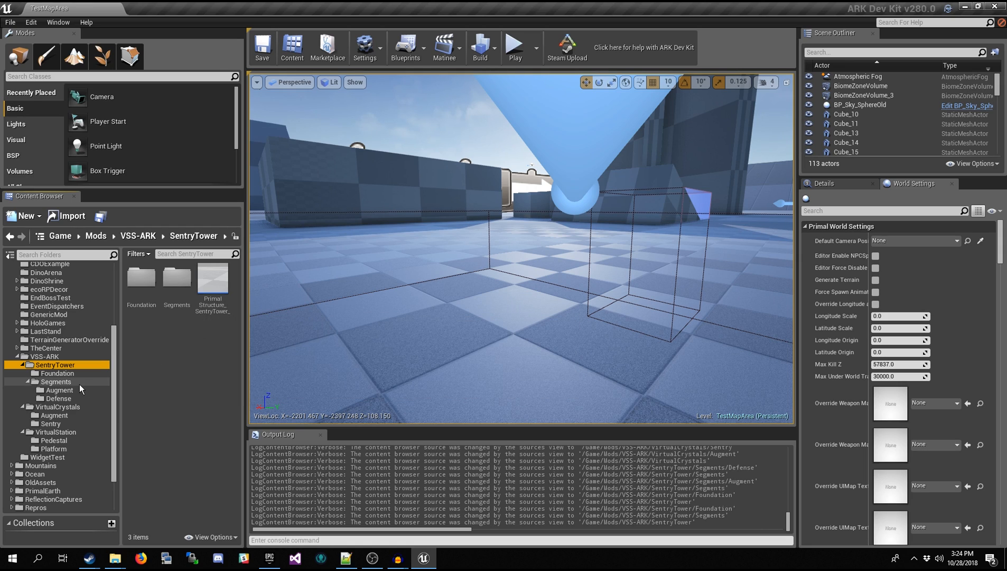
pyautogui.click(79, 440)
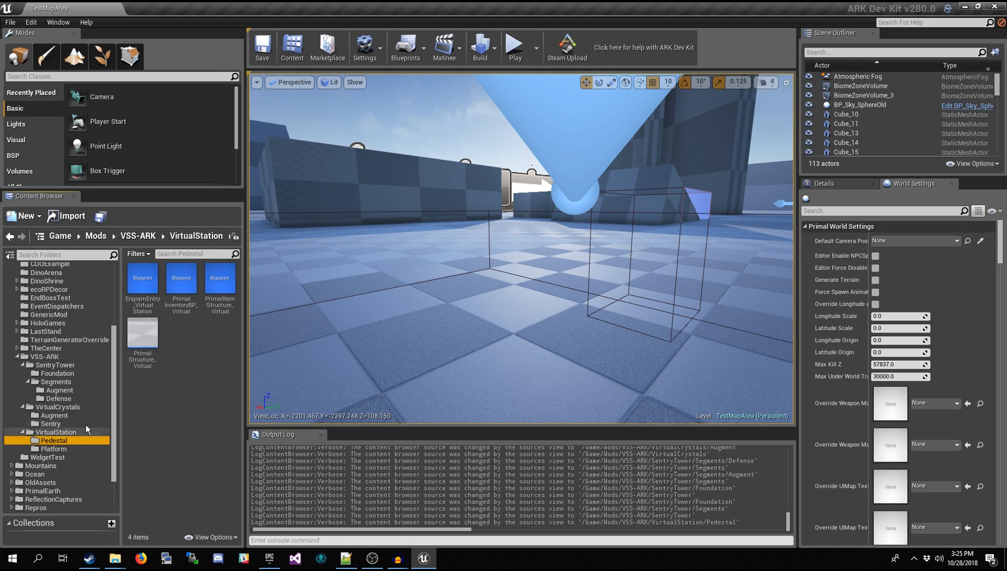
# Open PrimalGameData_BP_VSS from the VSS-ARK root, examine its Additional Engram Blueprint Classes list, and close the blueprint
pyautogui.click(78, 359)
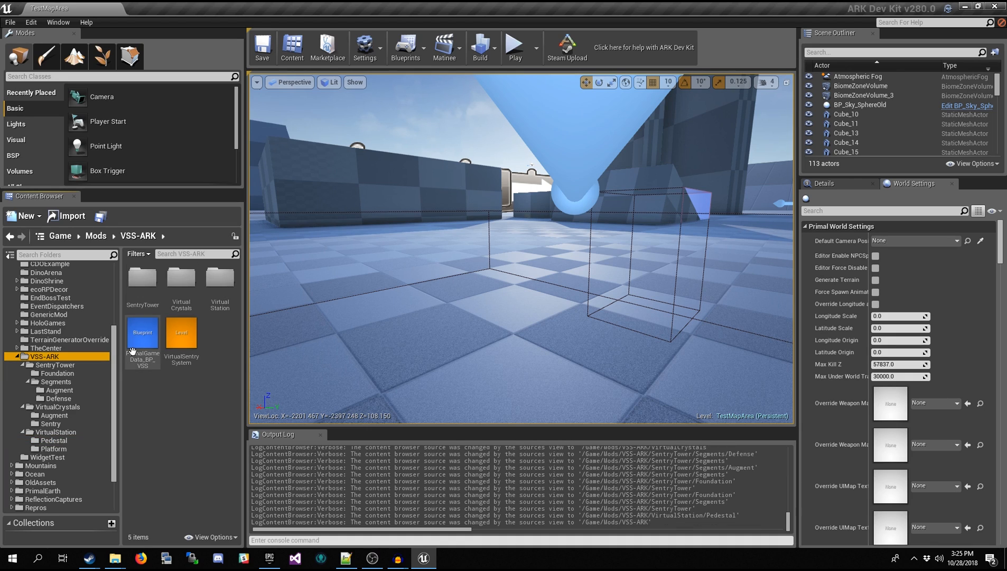
pyautogui.click(155, 342)
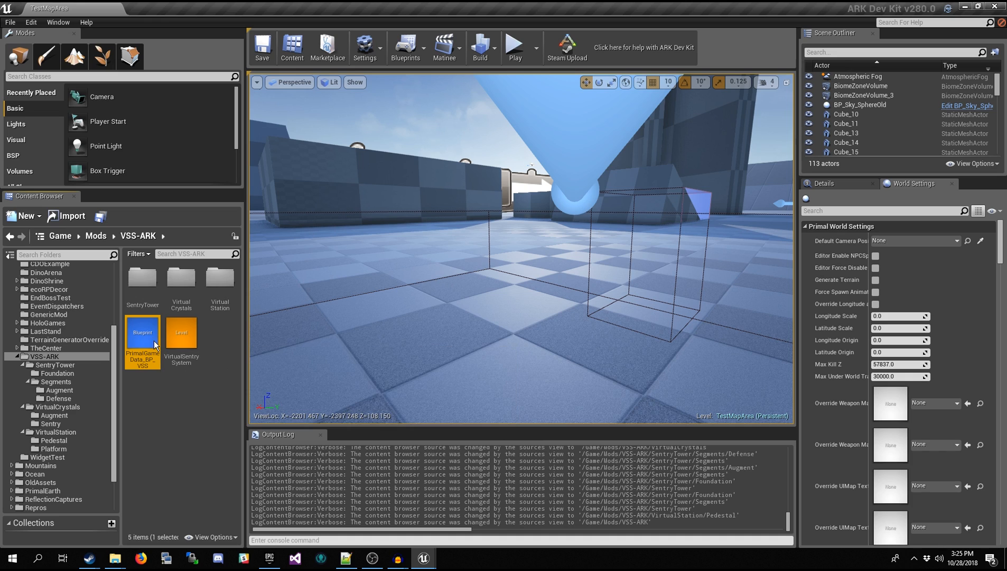
pyautogui.doubleClick(153, 340)
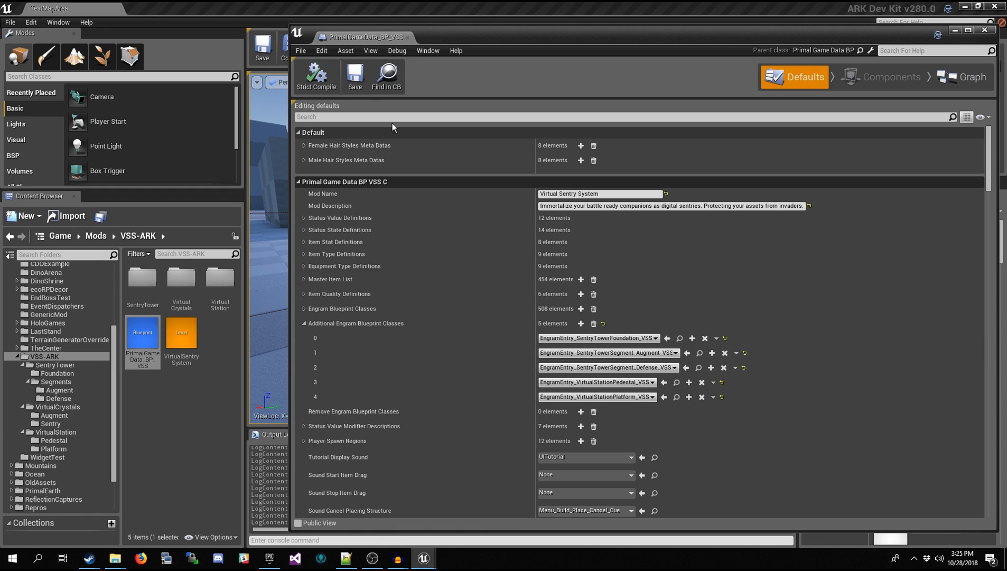
pyautogui.click(986, 30)
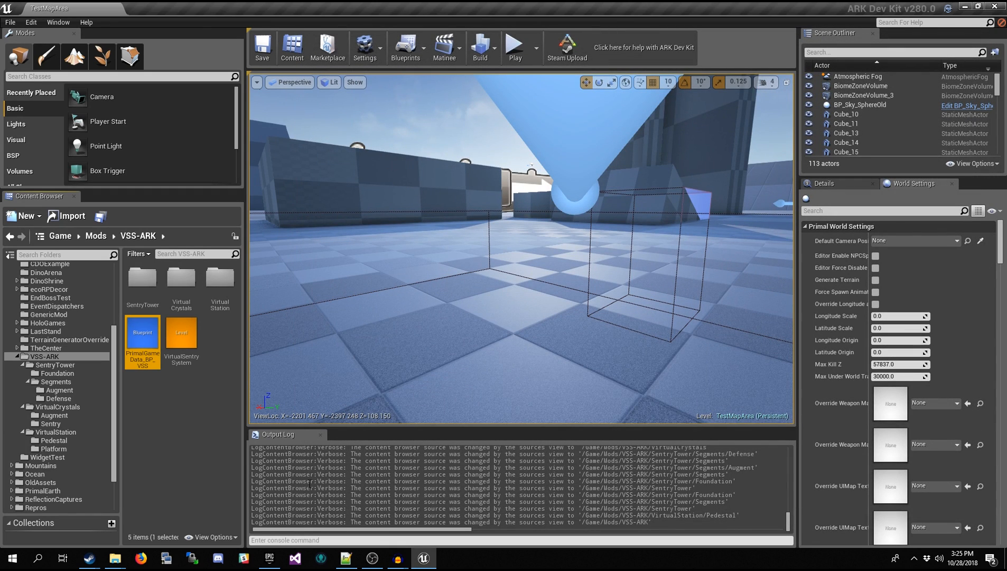